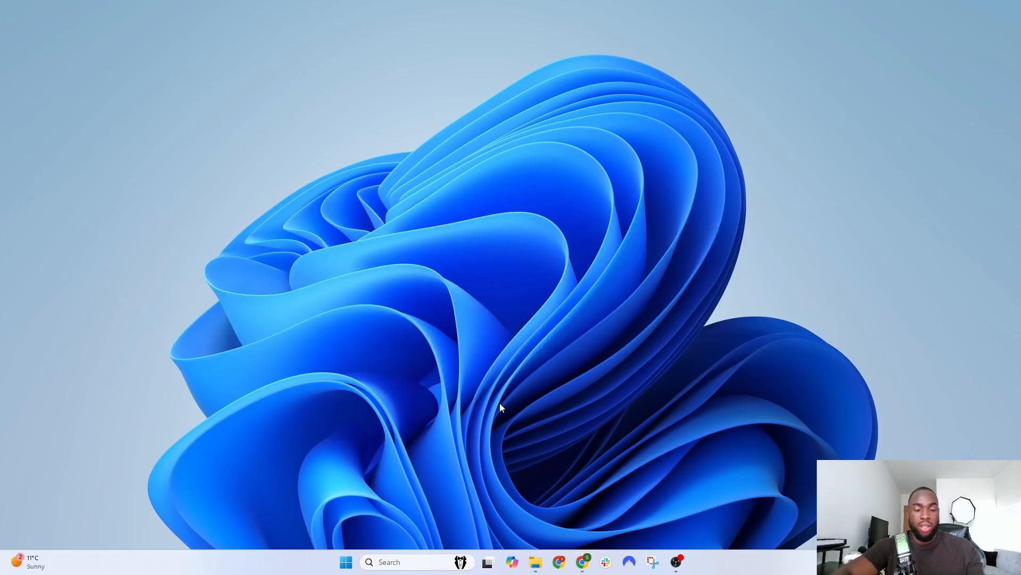
# Check the installed Windows version with winver and close the version information.
pyautogui.press('super+r')
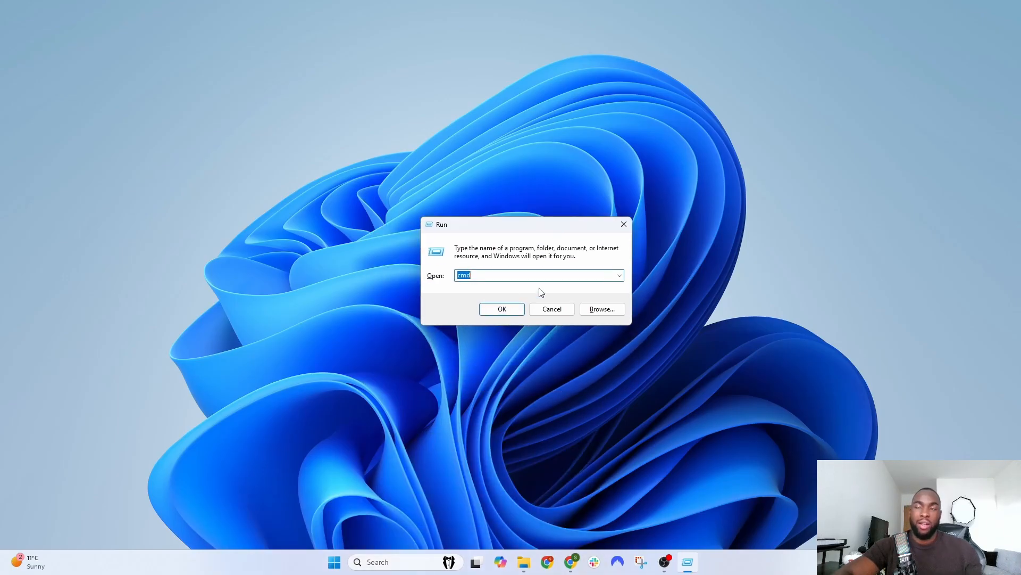
pyautogui.press('BackSpace')
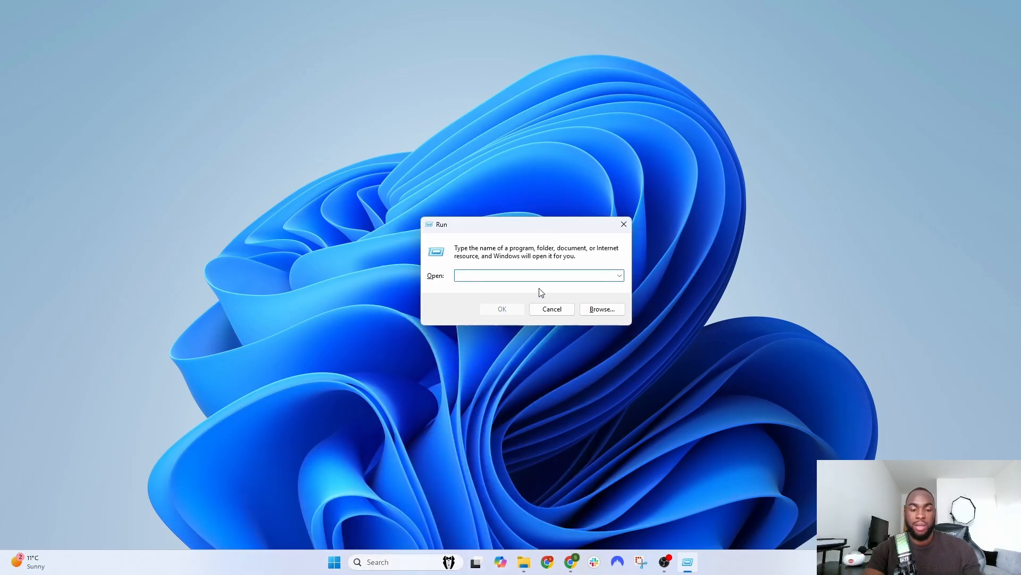
pyautogui.write('winver')
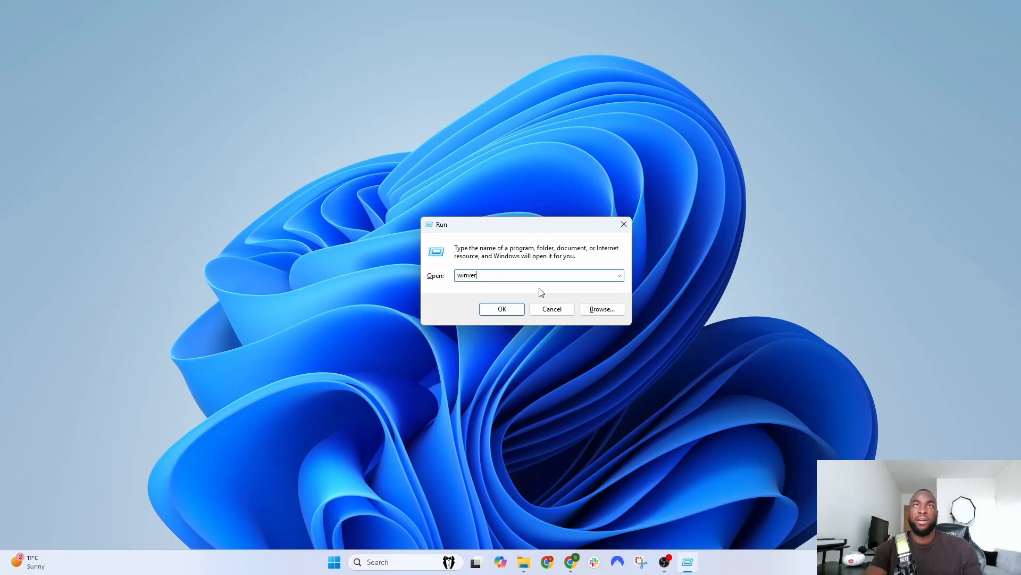
pyautogui.press('Return')
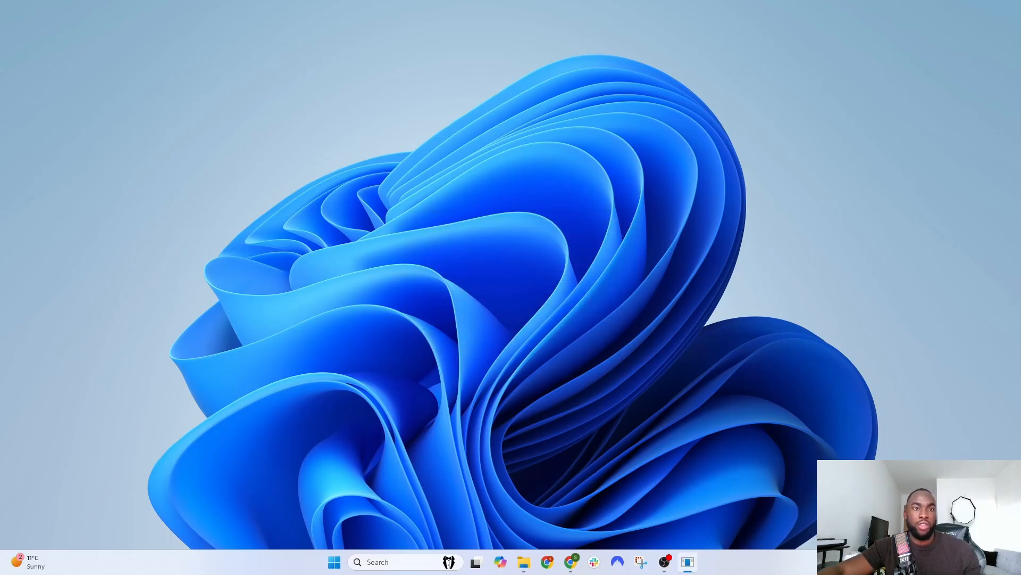
pyautogui.moveTo(154, 374); pyautogui.dragTo(356, 110)
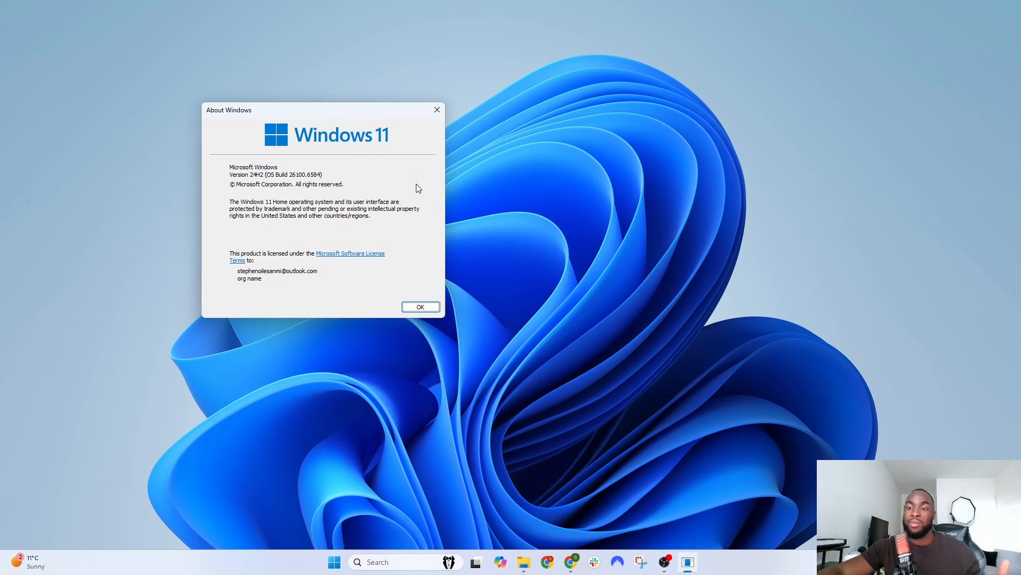
pyautogui.click(432, 310)
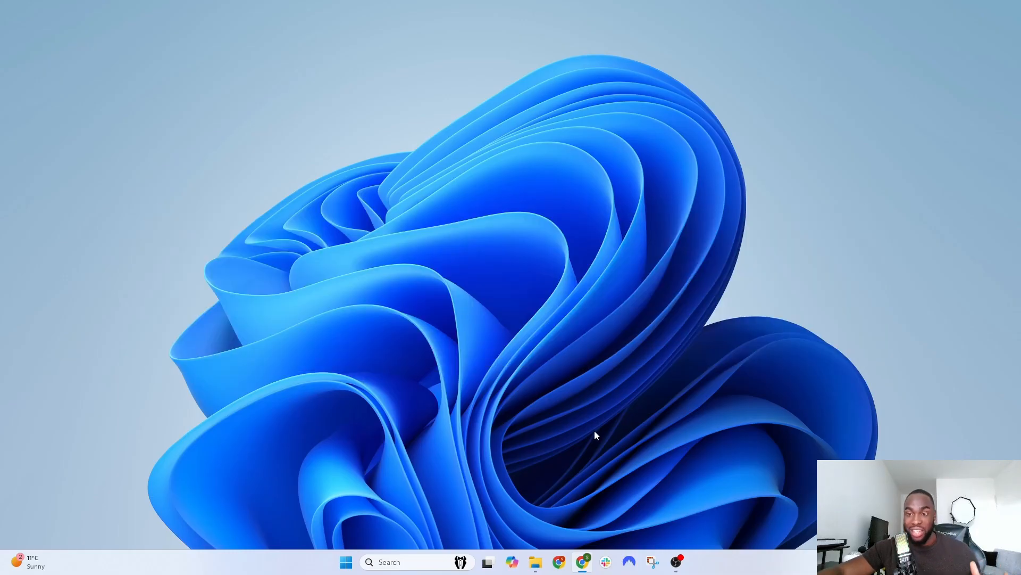
pyautogui.click(479, 429)
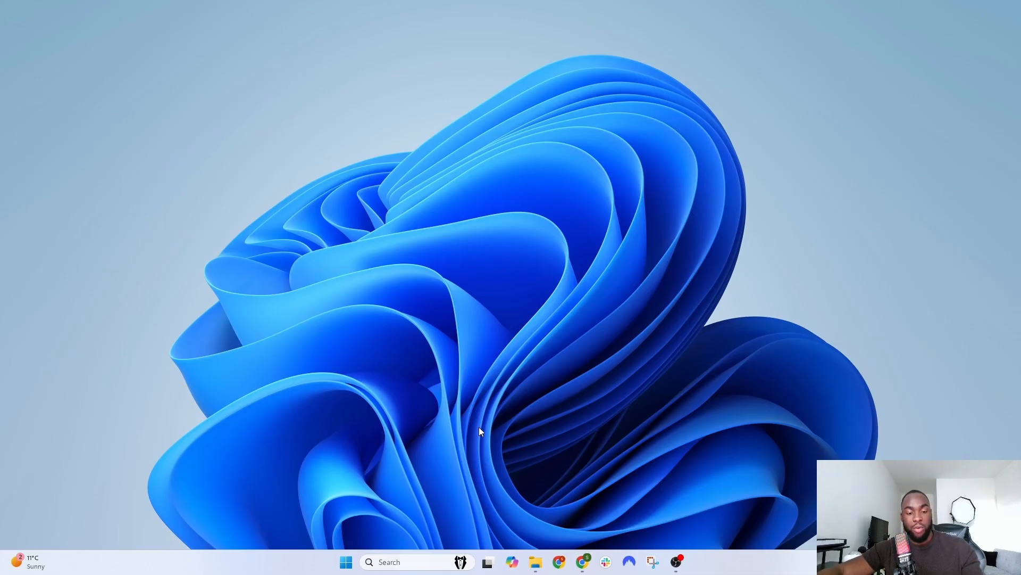
# Open a Command Prompt, run wsl, and enlarge the terminal text.
pyautogui.press('super+r')
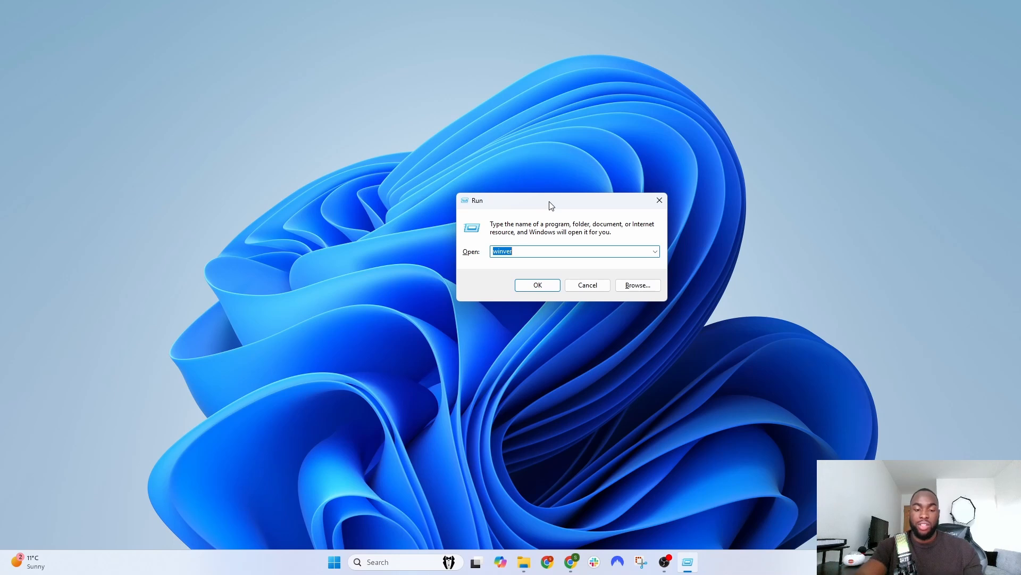
pyautogui.write('cmd')
pyautogui.press('Return')
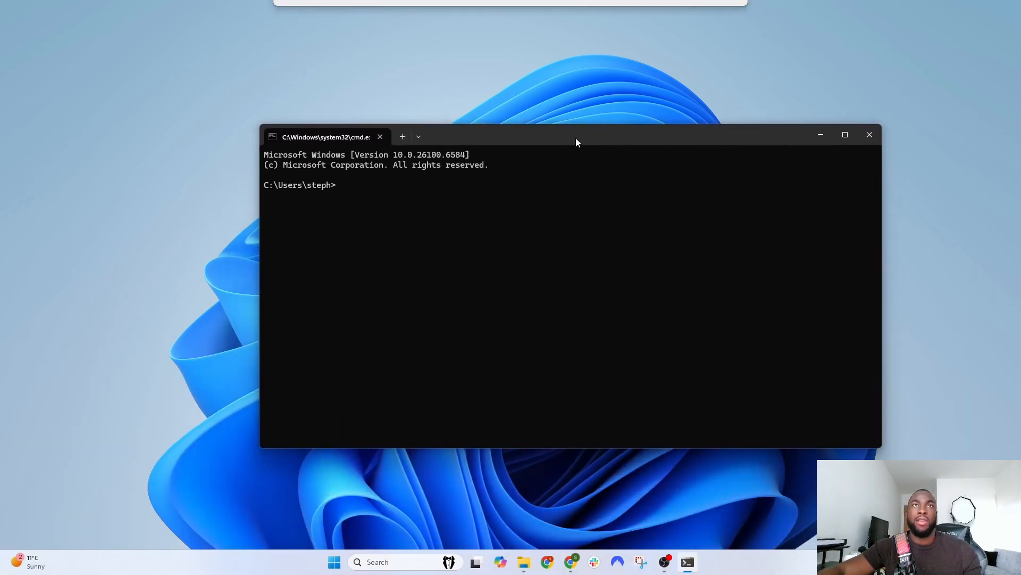
pyautogui.write('wsl')
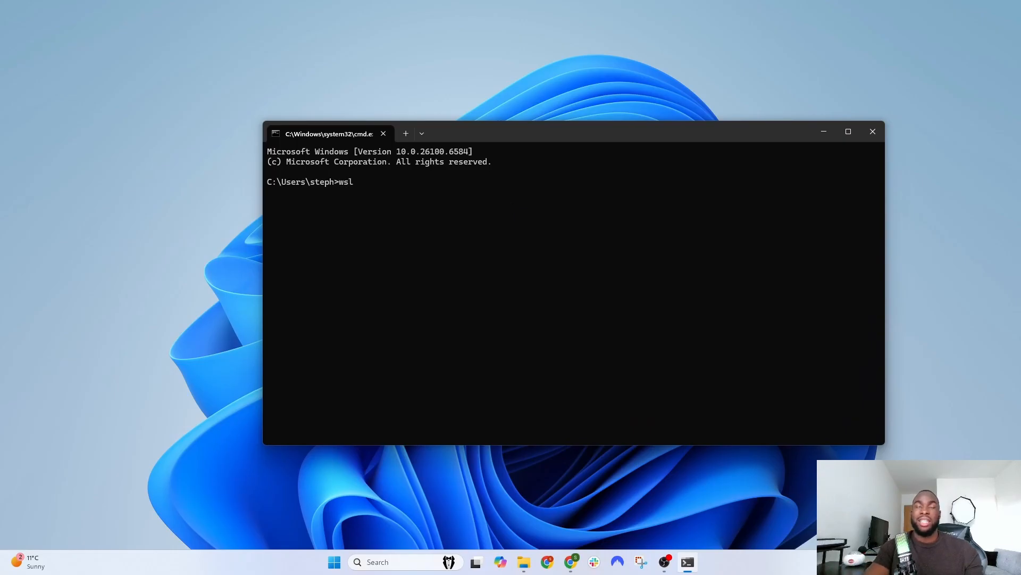
pyautogui.press('Return')
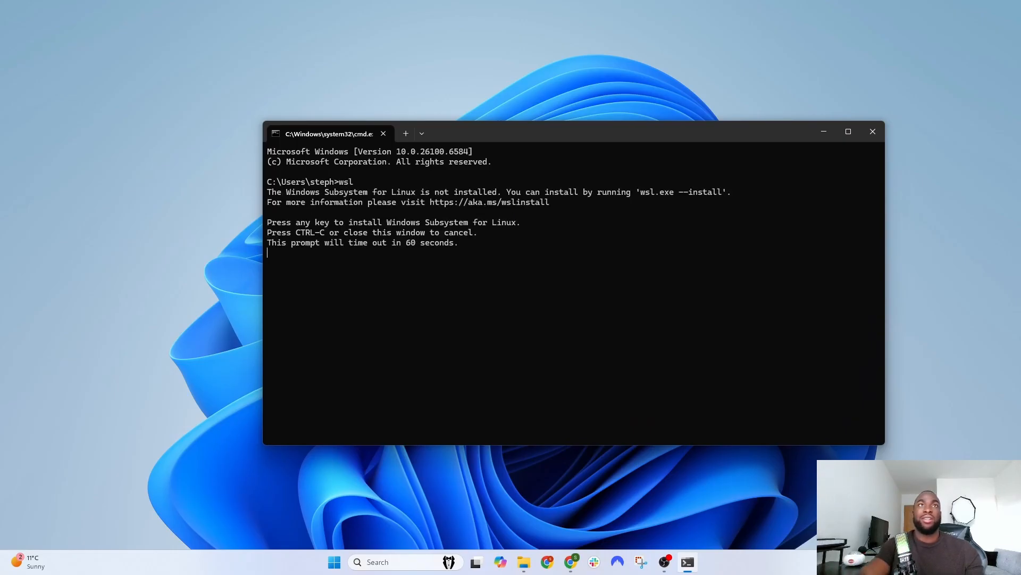
pyautogui.hotkey('ctrl', '+')
pyautogui.hotkey('ctrl', '+')
pyautogui.hotkey('ctrl', '+')
pyautogui.hotkey('ctrl', '+')
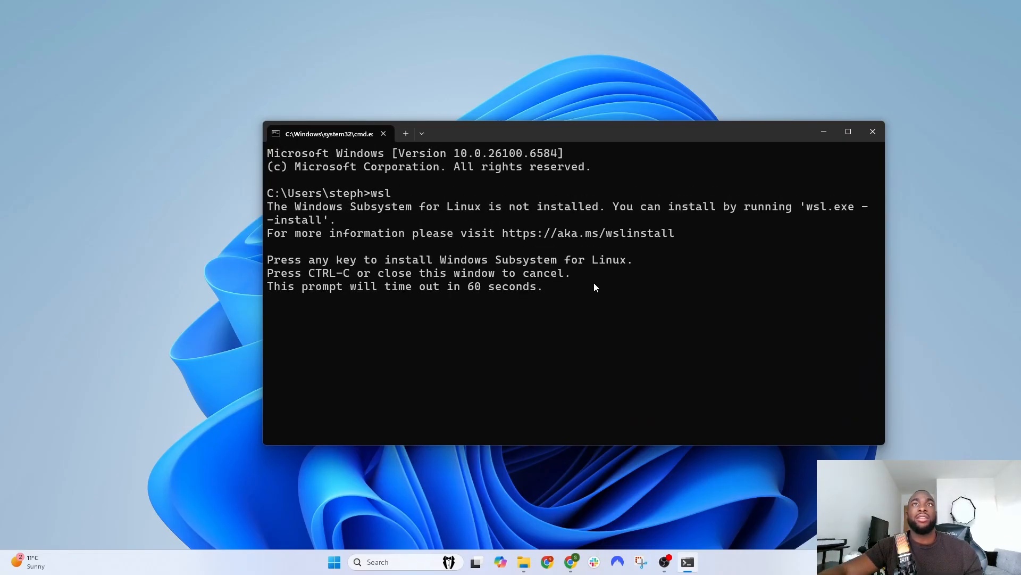
# Start the Windows Subsystem for Linux installation from the waiting terminal prompt and enlarge the text further.
pyautogui.moveTo(611, 207); pyautogui.dragTo(274, 209)
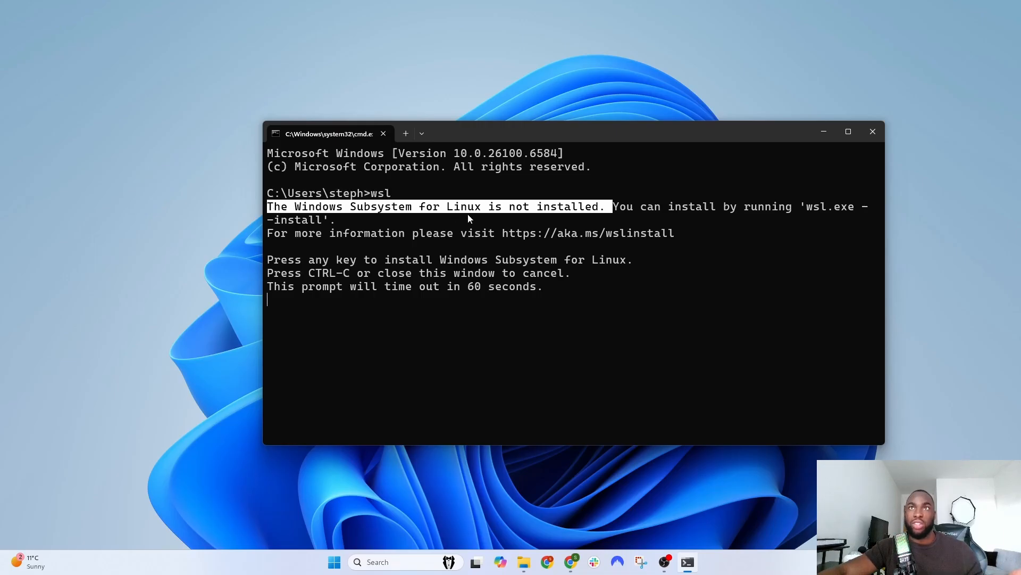
pyautogui.click(644, 307)
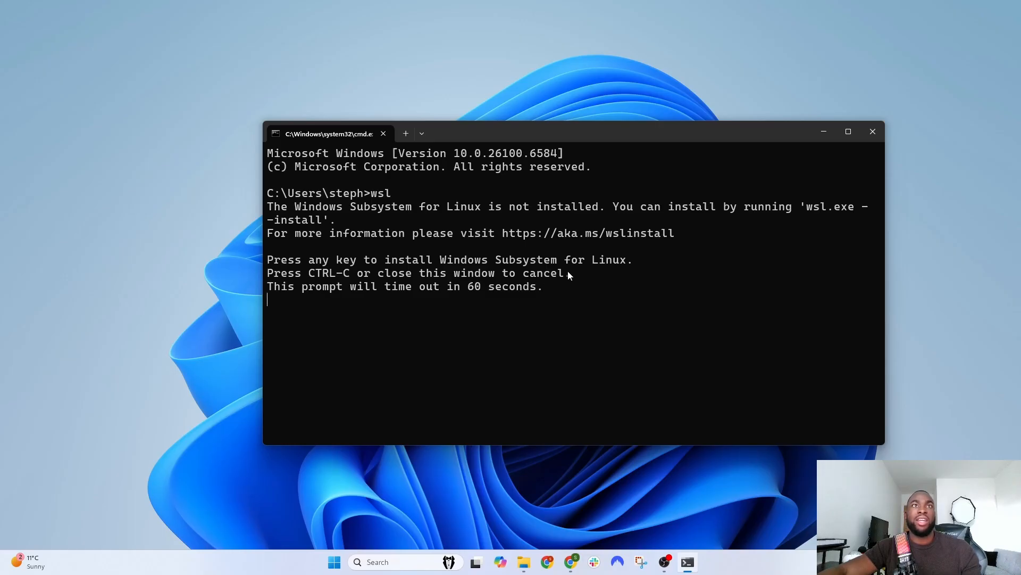
pyautogui.moveTo(627, 264); pyautogui.dragTo(273, 266)
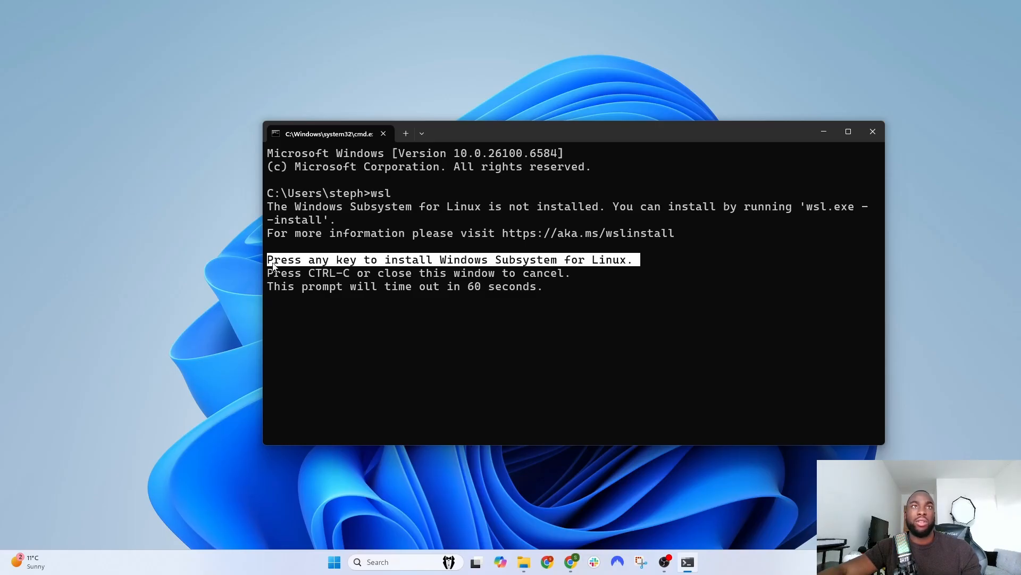
pyautogui.click(528, 318)
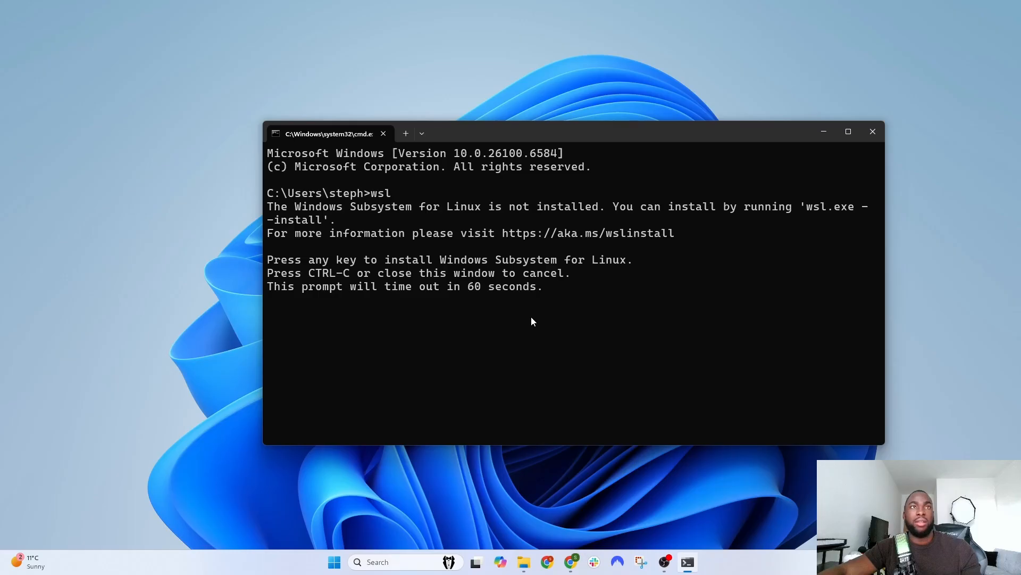
pyautogui.press('Return')
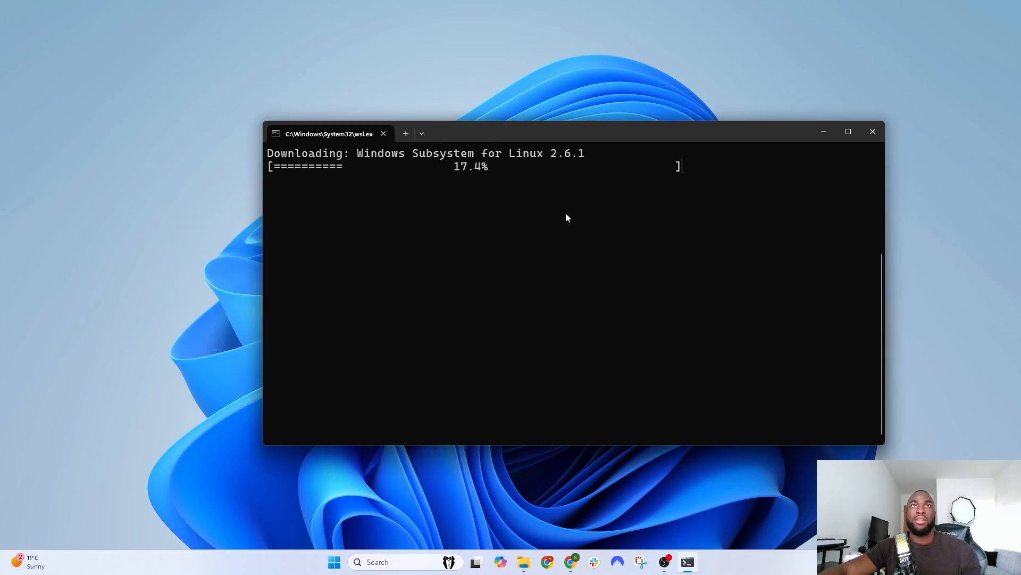
pyautogui.scroll(5, 573, 219)
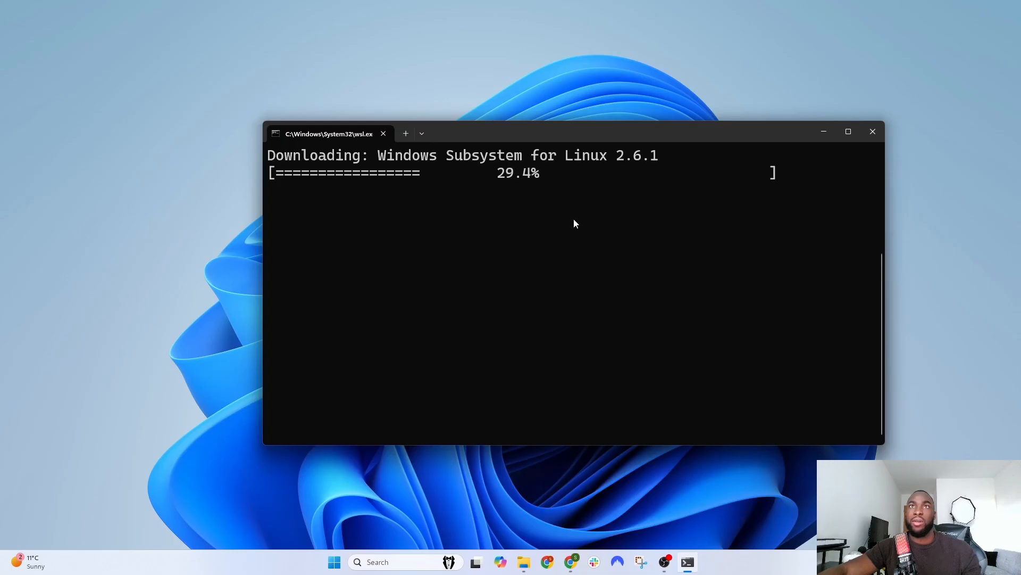
pyautogui.scroll(1, 574, 223)
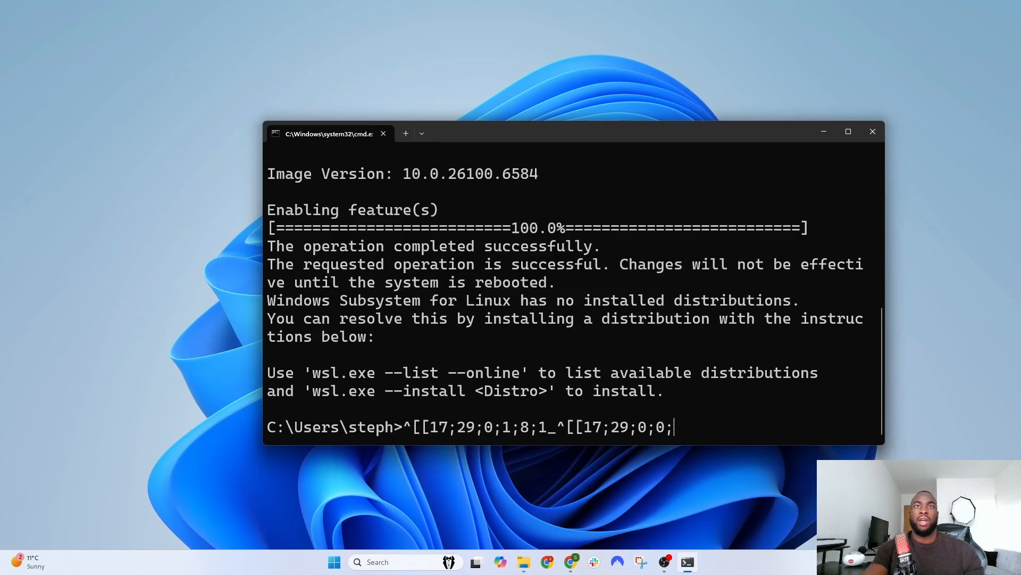
# Clear the stray characters from the command line.
pyautogui.press('BackSpace')
pyautogui.press('BackSpace')
pyautogui.press('BackSpace')
pyautogui.press('BackSpace')
pyautogui.press('BackSpace')
pyautogui.press('BackSpace')
pyautogui.press('BackSpace')
pyautogui.press('BackSpace')
pyautogui.press('BackSpace')
pyautogui.press('BackSpace')
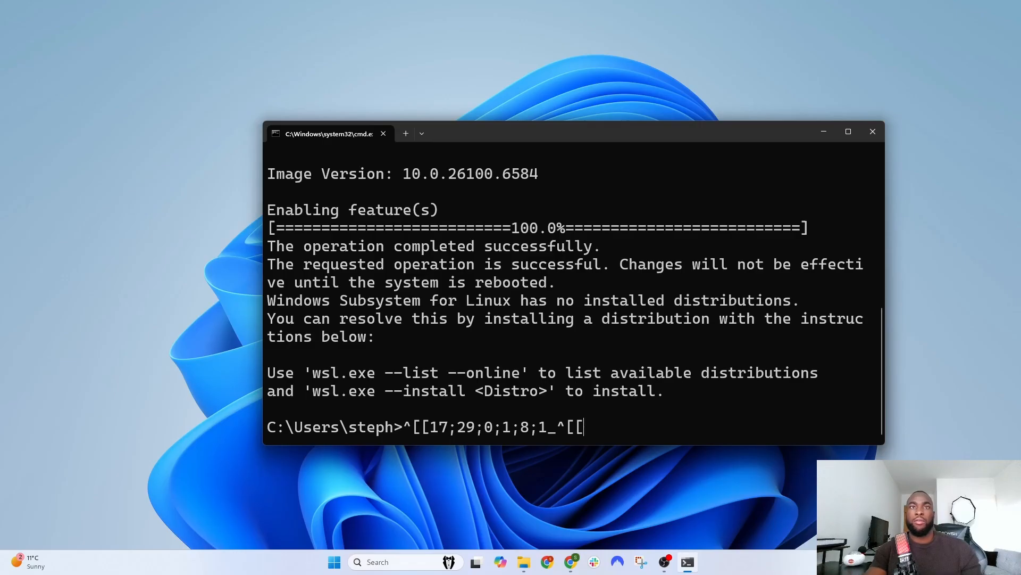
pyautogui.press('BackSpace')
pyautogui.press('BackSpace')
pyautogui.press('BackSpace')
pyautogui.press('BackSpace')
pyautogui.press('BackSpace')
pyautogui.press('BackSpace')
pyautogui.press('BackSpace')
pyautogui.press('BackSpace')
pyautogui.press('BackSpace')
pyautogui.press('BackSpace')
pyautogui.press('BackSpace')
pyautogui.press('BackSpace')
pyautogui.press('BackSpace')
pyautogui.press('BackSpace')
pyautogui.press('BackSpace')
pyautogui.press('BackSpace')
pyautogui.press('BackSpace')
pyautogui.press('BackSpace')
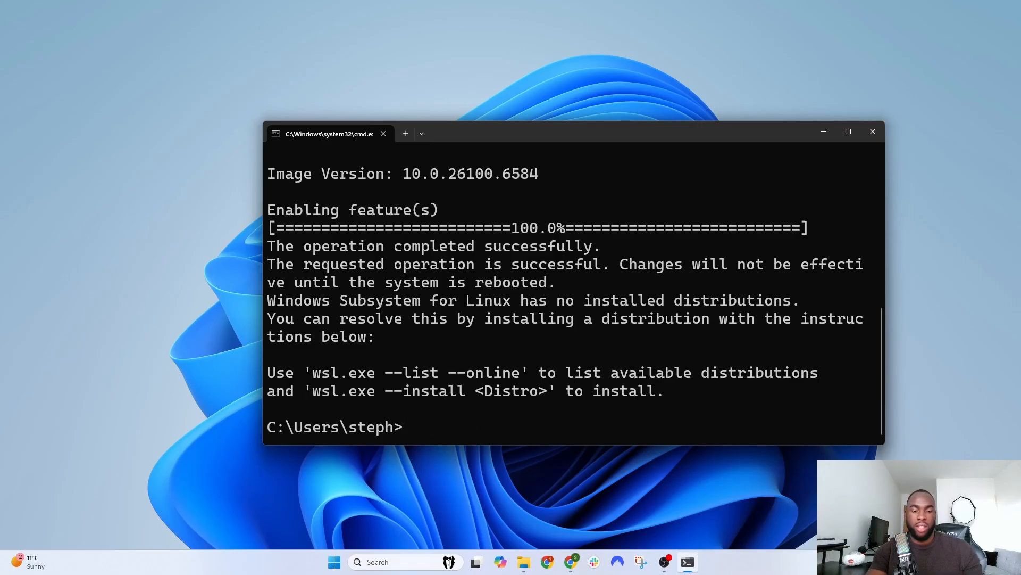
# Check the WSL configuration by running wsl --status.
pyautogui.write('wsl --')
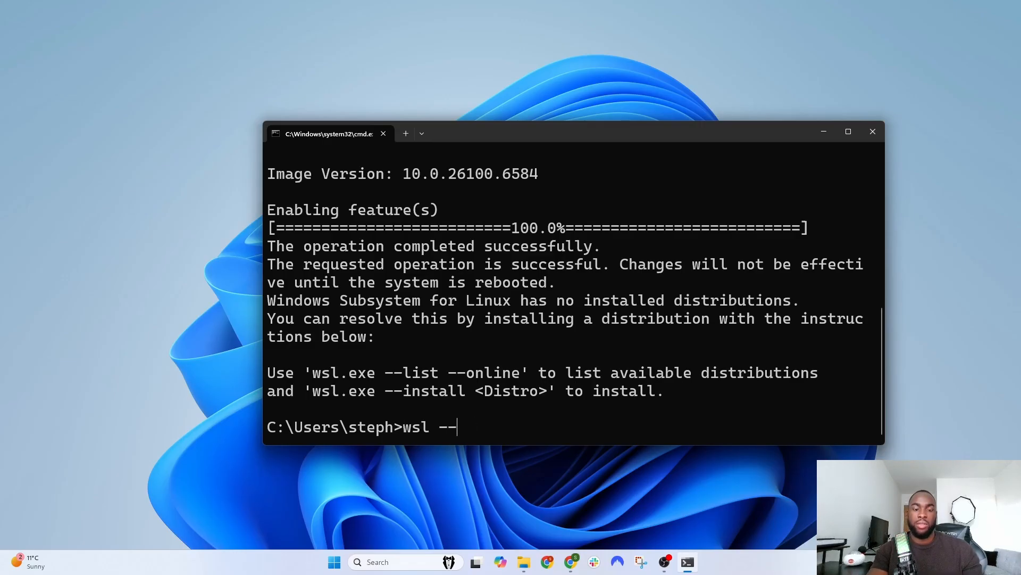
pyautogui.write('status')
pyautogui.press('Return')
pyautogui.scroll(1, 695, 437)
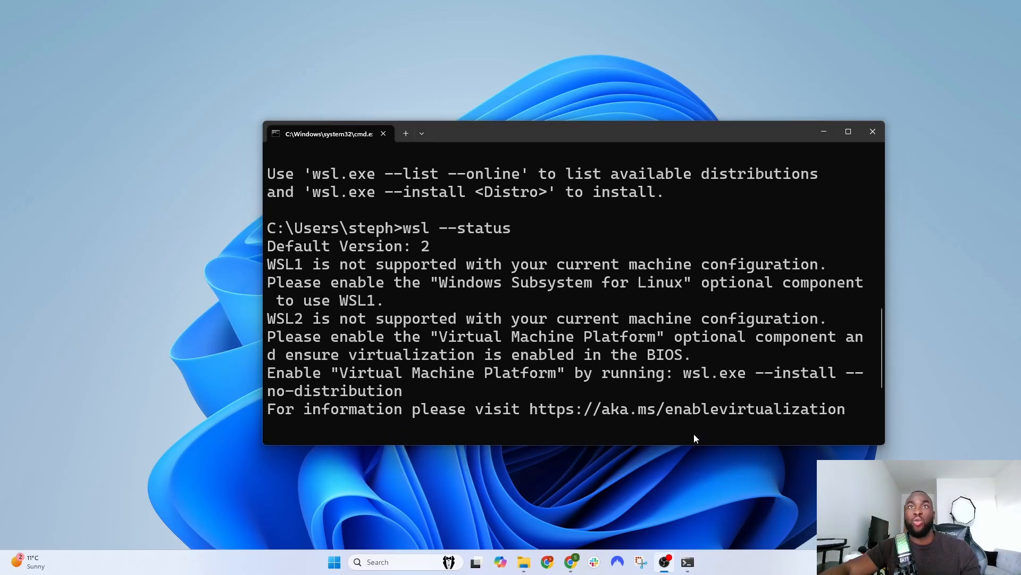
# Turn on the Windows Subsystem for Linux optional Windows feature without restarting, and close the terminal.
pyautogui.click(407, 559)
pyautogui.write('turn')
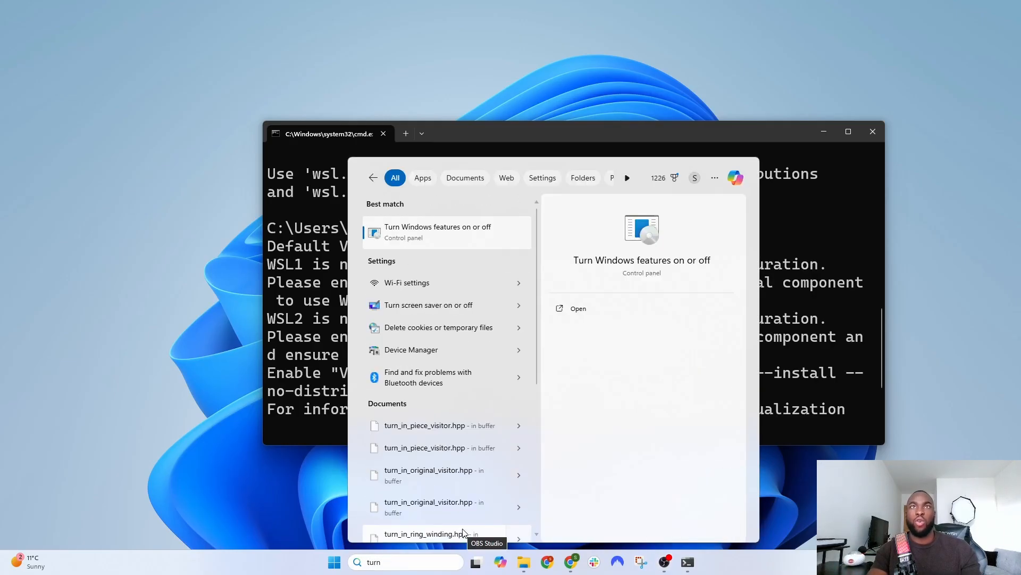
pyautogui.press('Return')
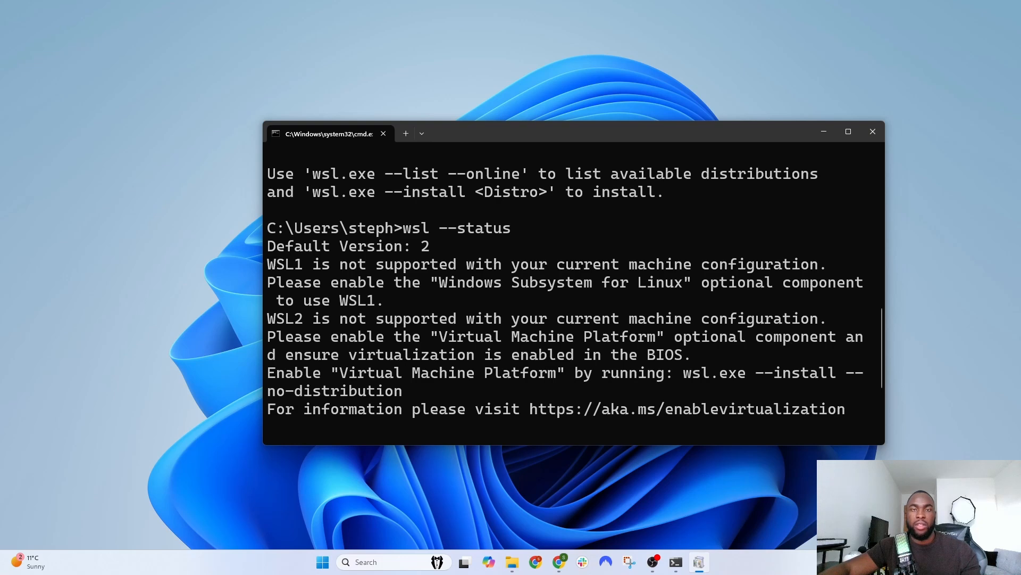
pyautogui.scroll(-3, 588, 310)
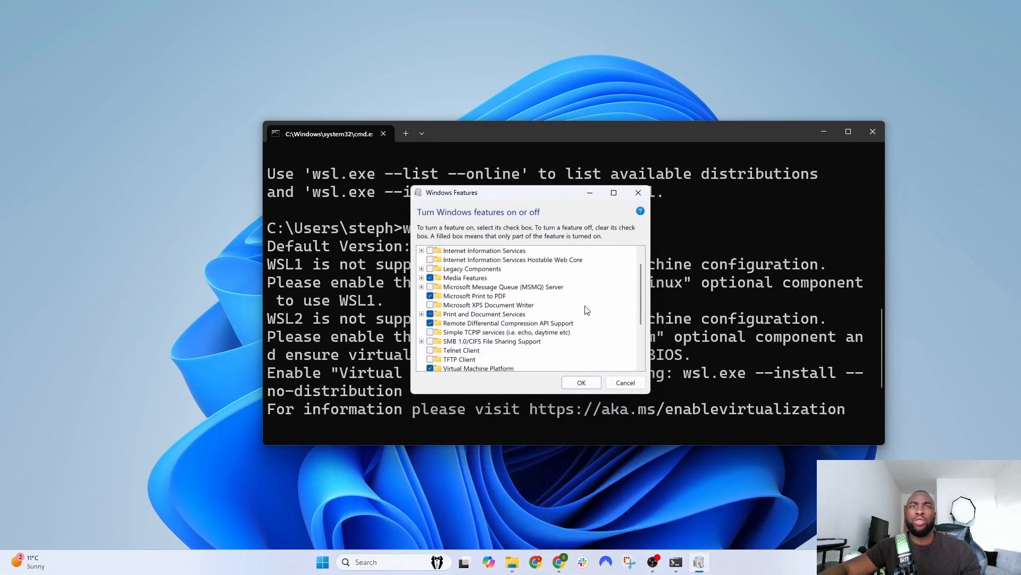
pyautogui.scroll(-3, 585, 308)
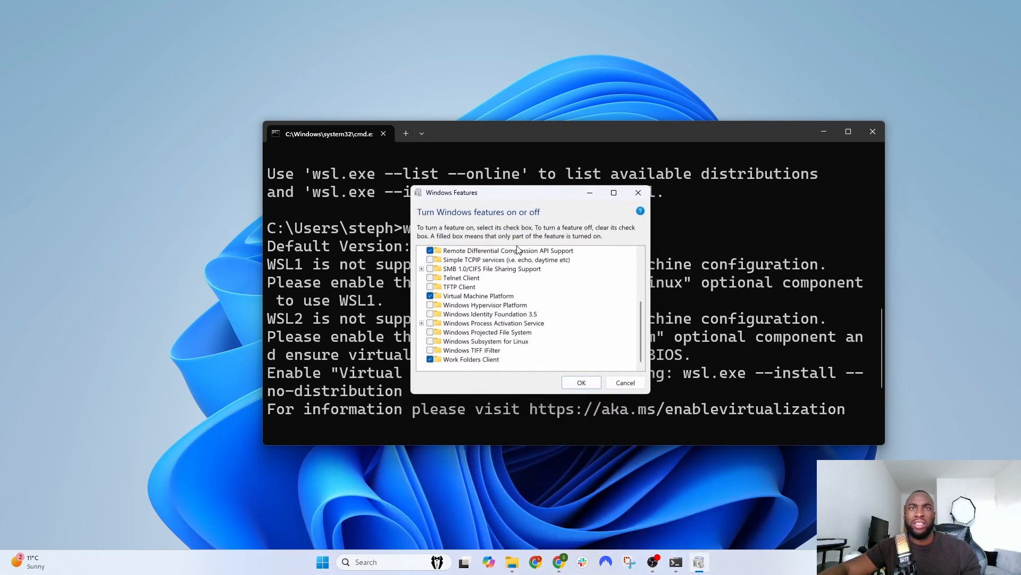
pyautogui.click(430, 341)
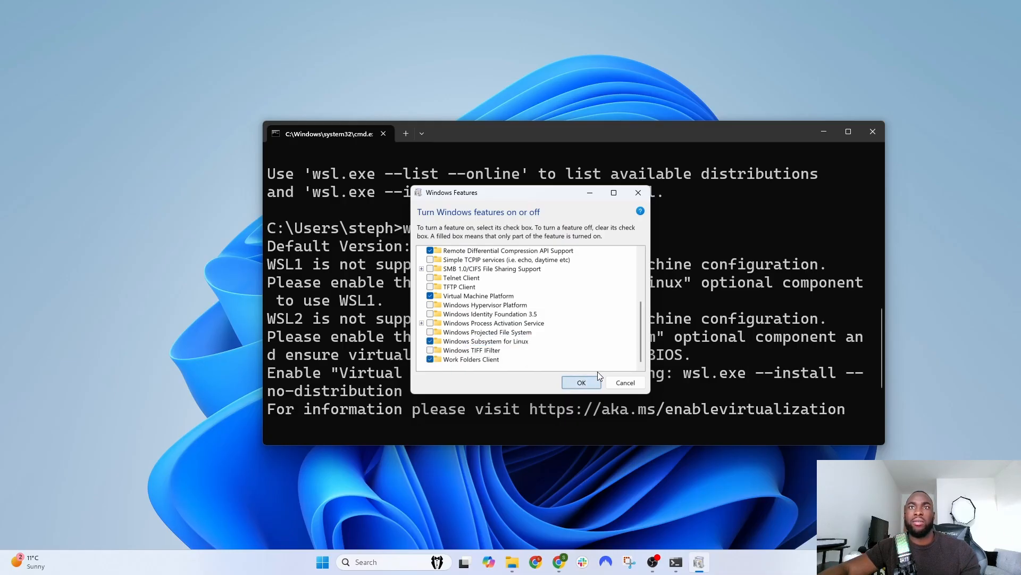
pyautogui.click(590, 383)
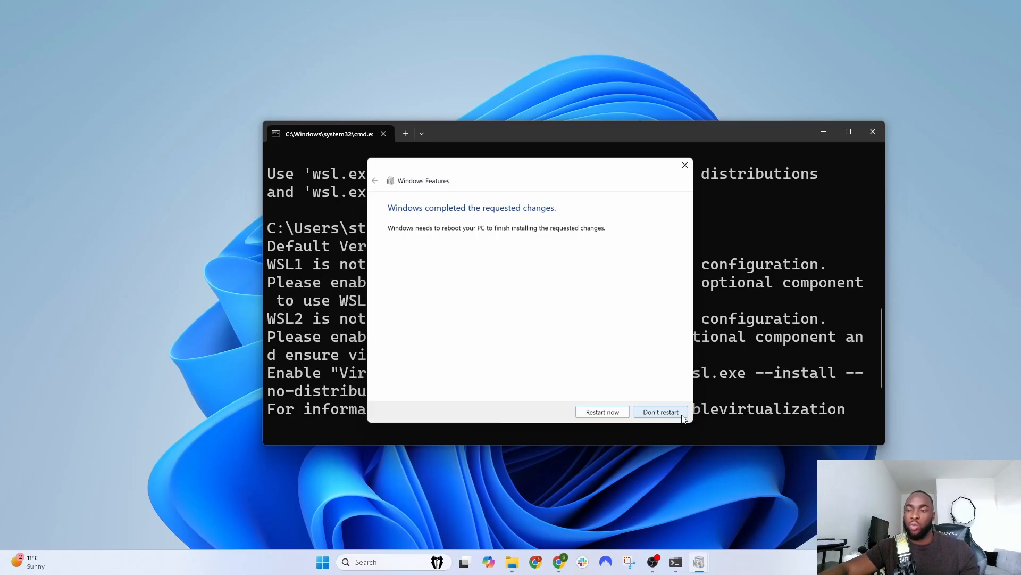
pyautogui.click(661, 411)
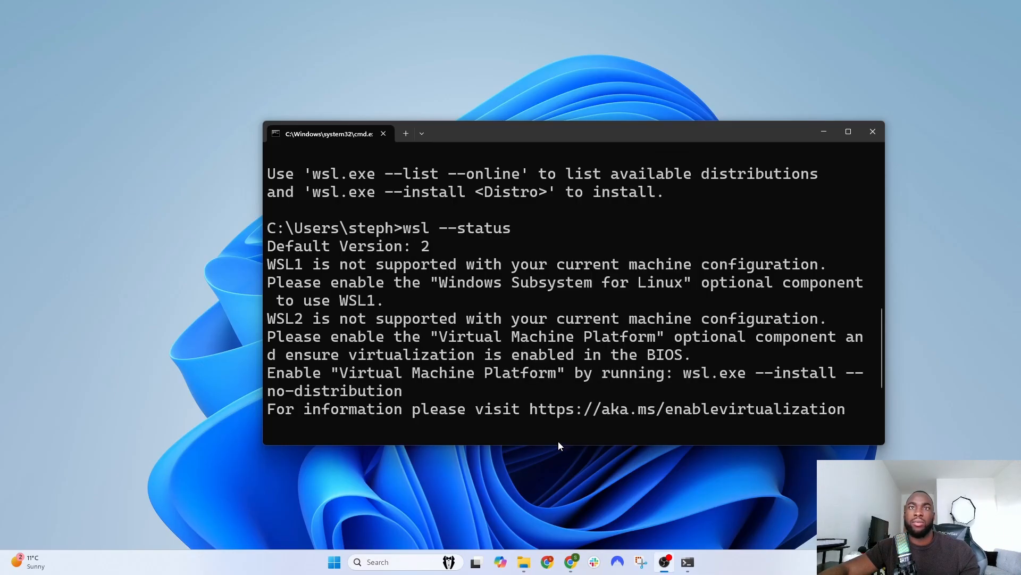
pyautogui.click(872, 132)
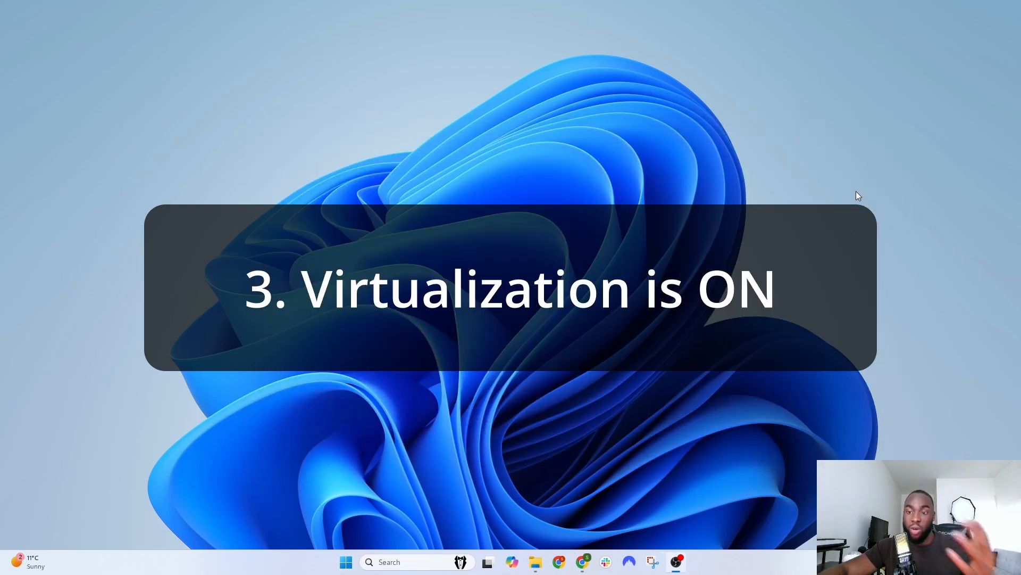
# Open Task Manager, reposition its window, and make it taller.
pyautogui.rightClick(700, 561)
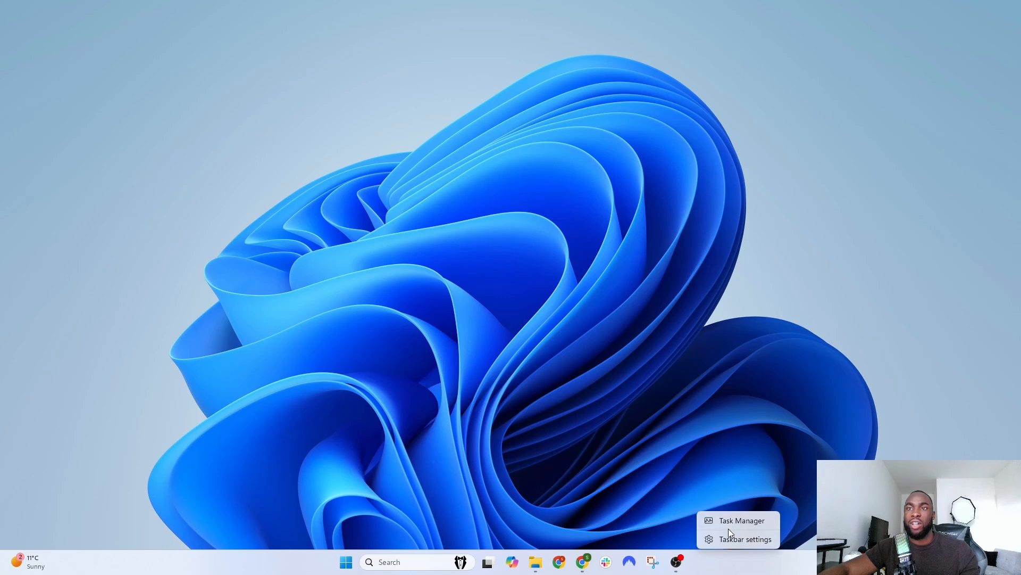
pyautogui.click(735, 521)
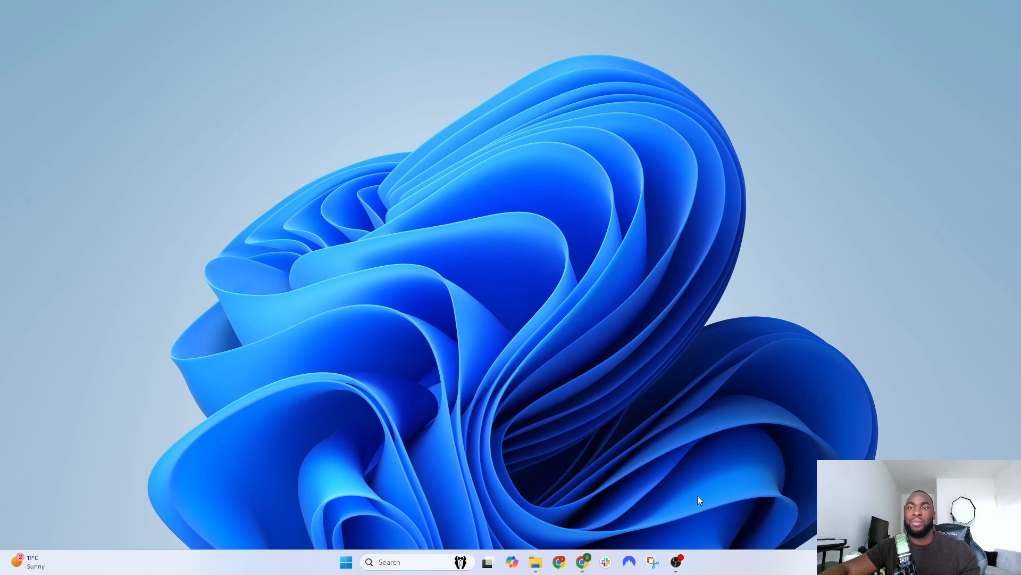
pyautogui.moveTo(709, 164); pyautogui.dragTo(575, 76)
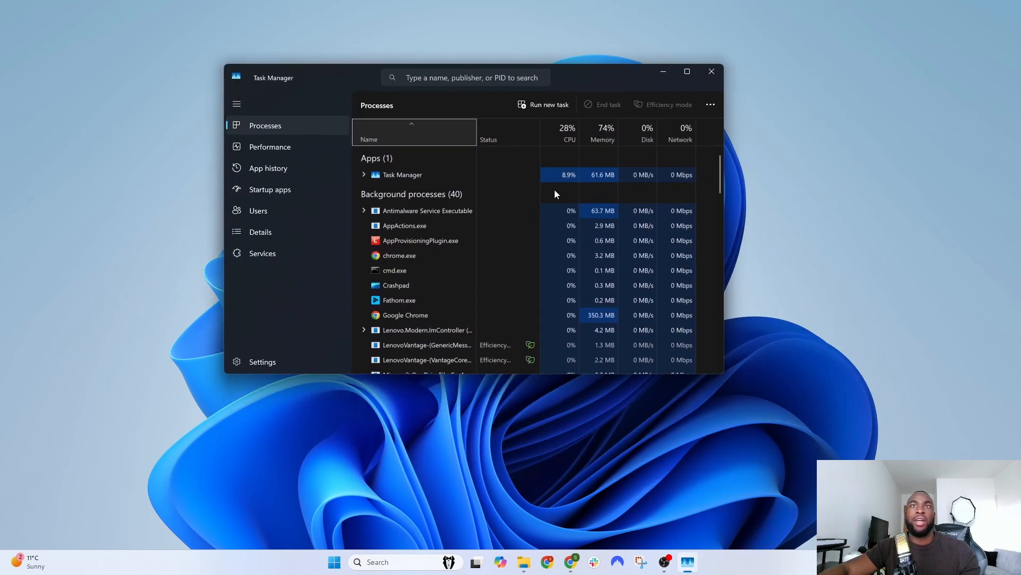
pyautogui.moveTo(683, 375); pyautogui.dragTo(682, 441)
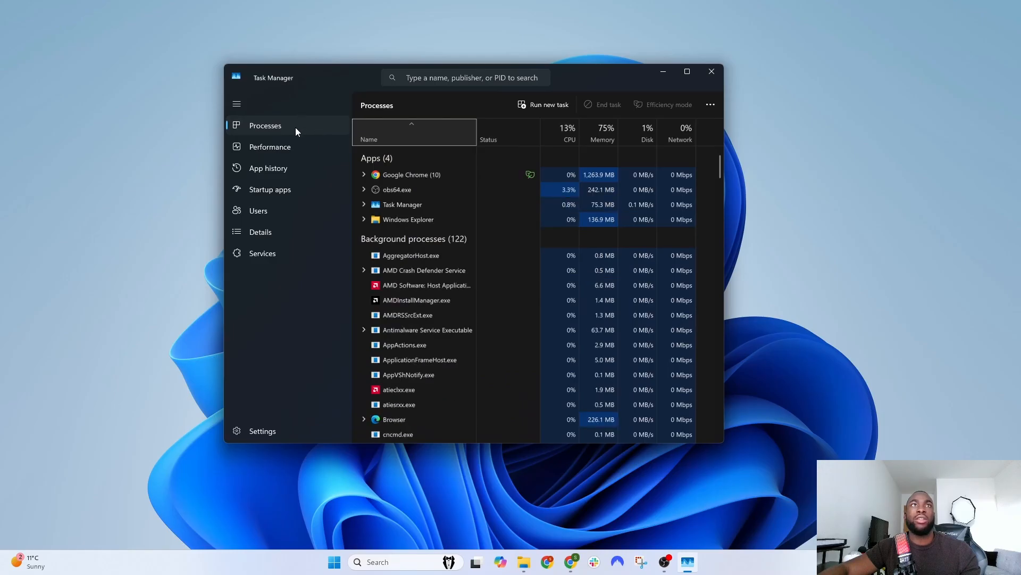
# Check the CPU performance details for the virtualization status, and close Task Manager.
pyautogui.click(285, 149)
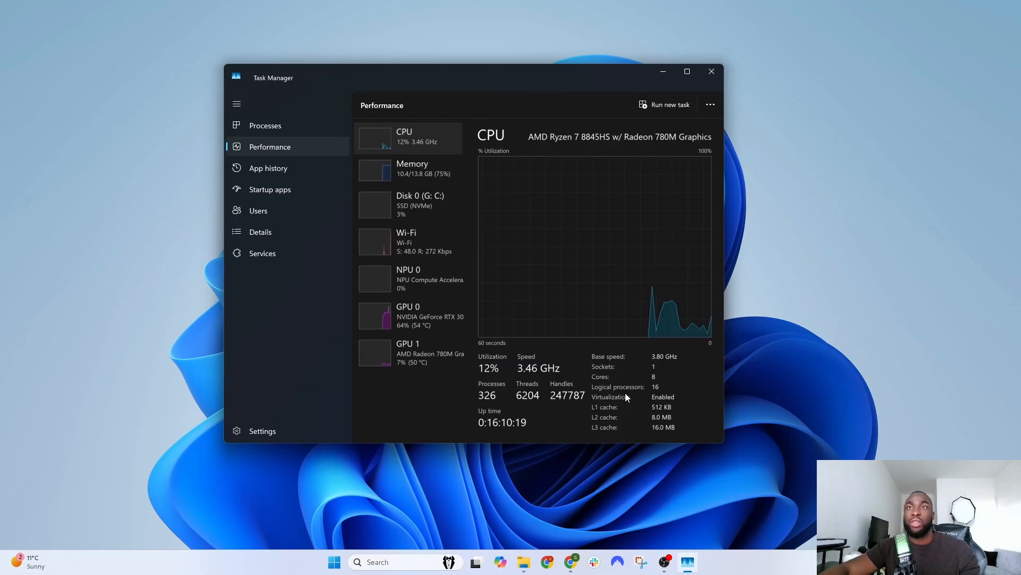
pyautogui.click(712, 72)
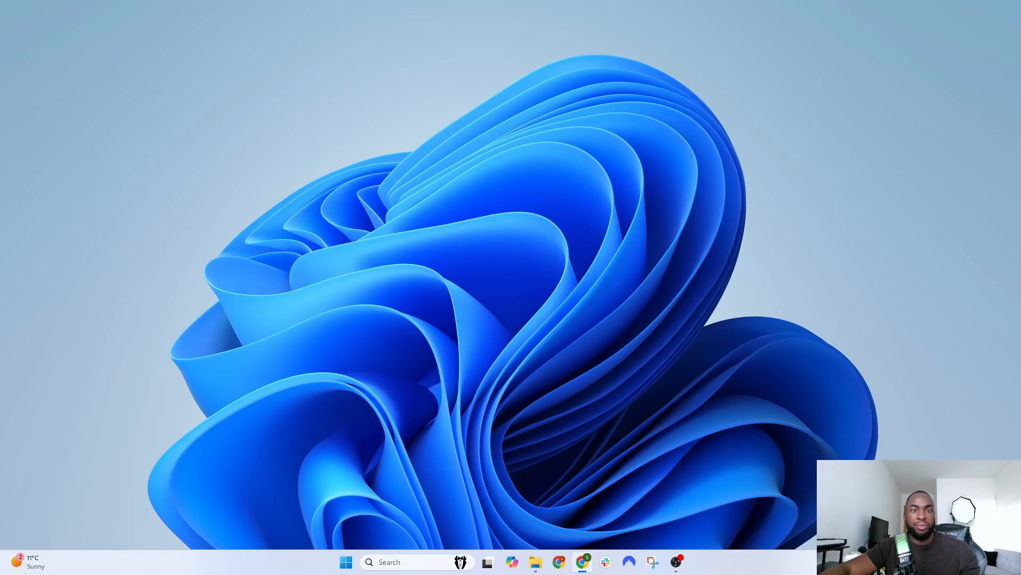
# Switch to Chrome, maximize its window, search Google for docker, and open the official Docker website.
pyautogui.moveTo(340, 1); pyautogui.dragTo(377, 67)
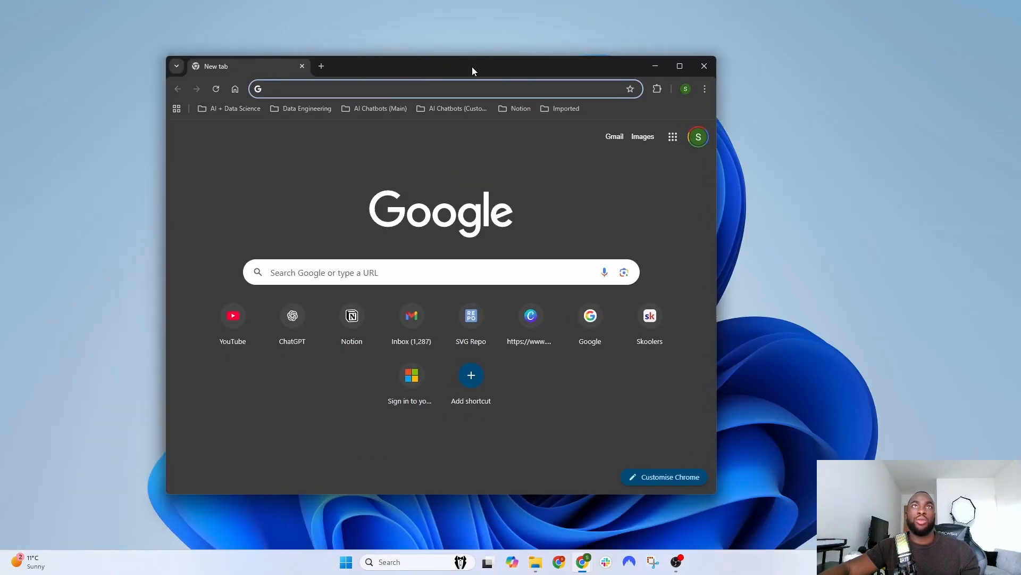
pyautogui.doubleClick(472, 67)
pyautogui.write('d')
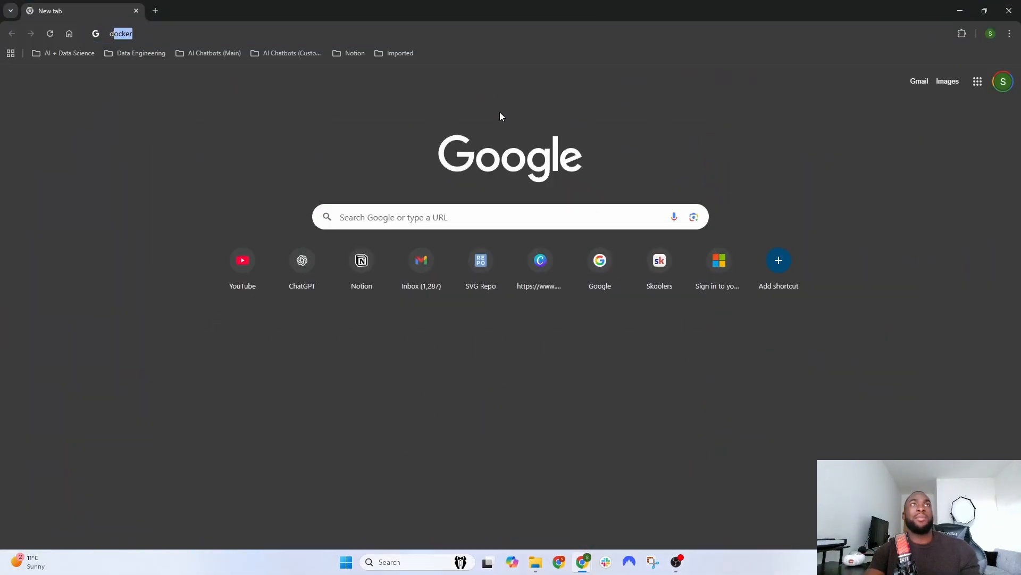
pyautogui.write('coker')
pyautogui.hotkey('ctrl', 'BackSpace')
pyautogui.write('docker')
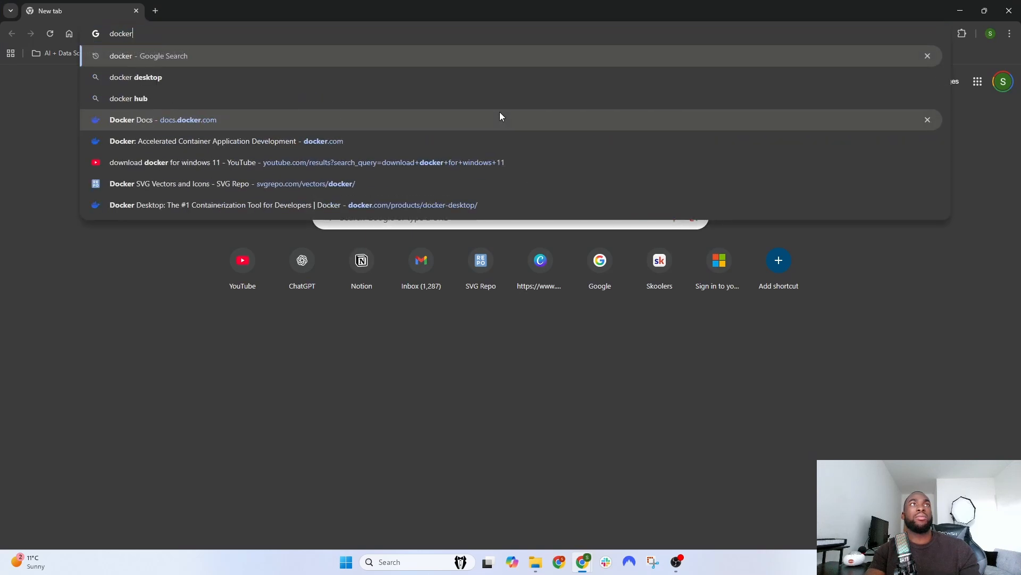
pyautogui.press('Return')
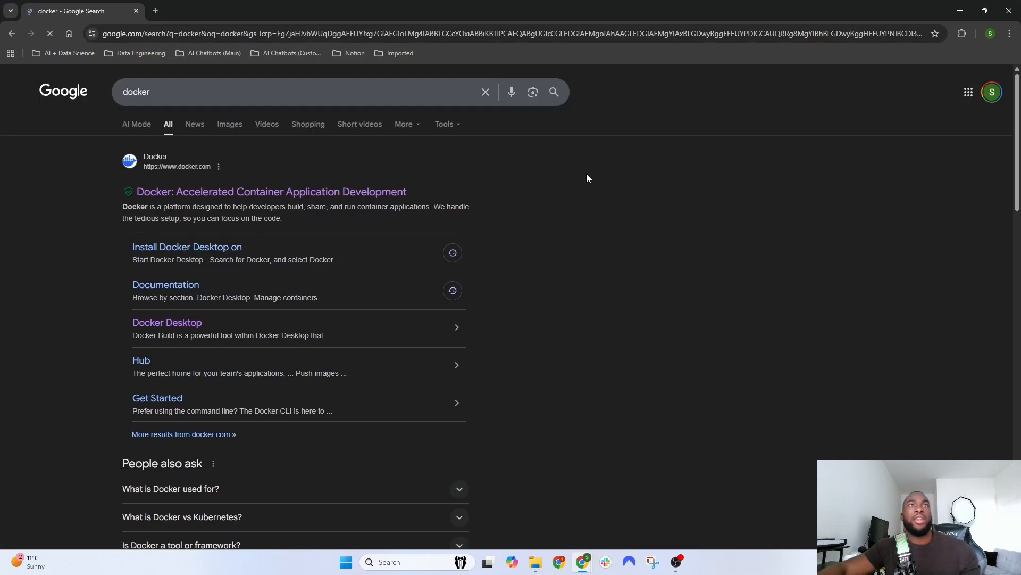
pyautogui.click(369, 194)
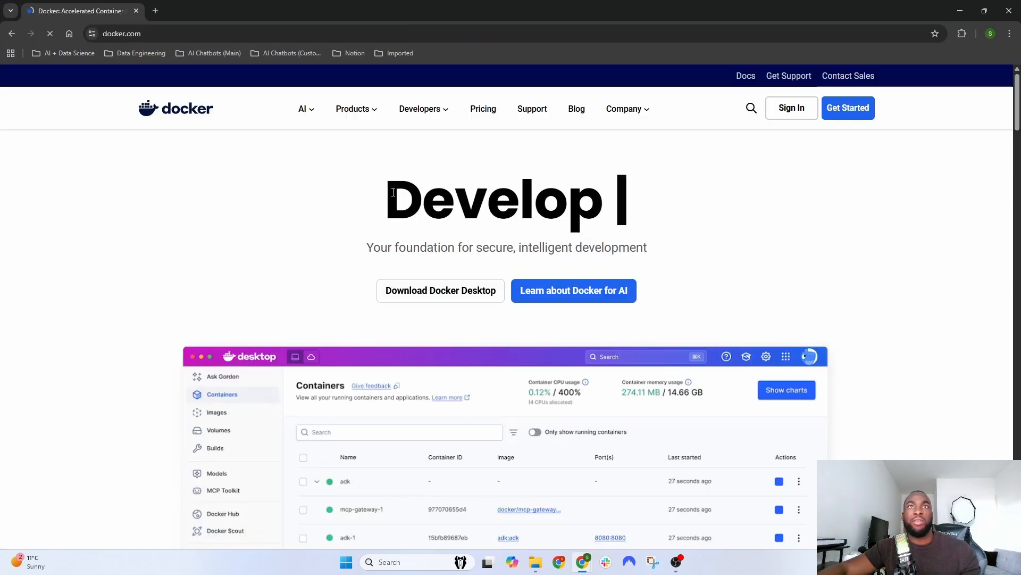
# Open the Get Docker page in Docker's developer documentation.
pyautogui.moveTo(440, 110)
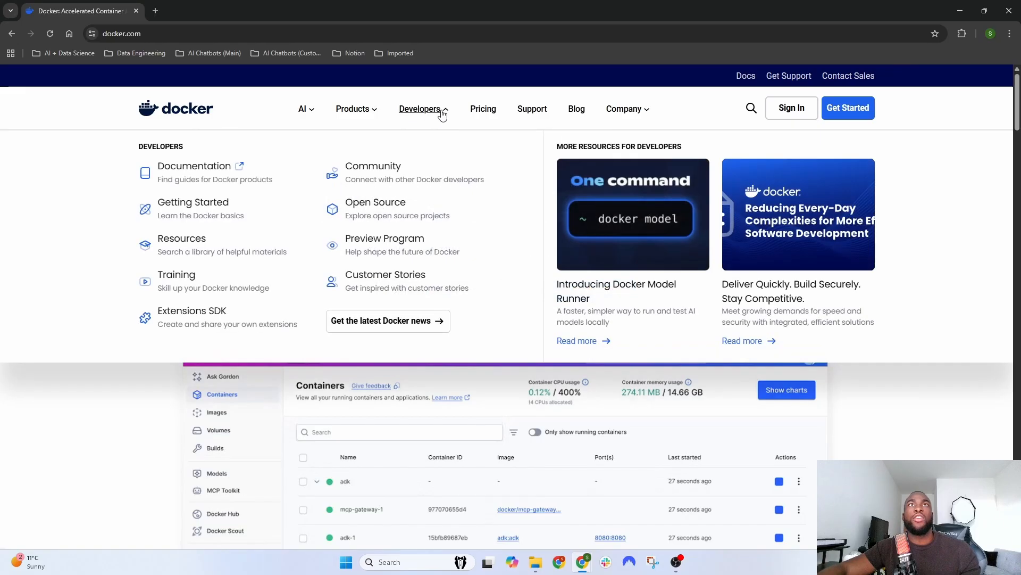
pyautogui.click(221, 167)
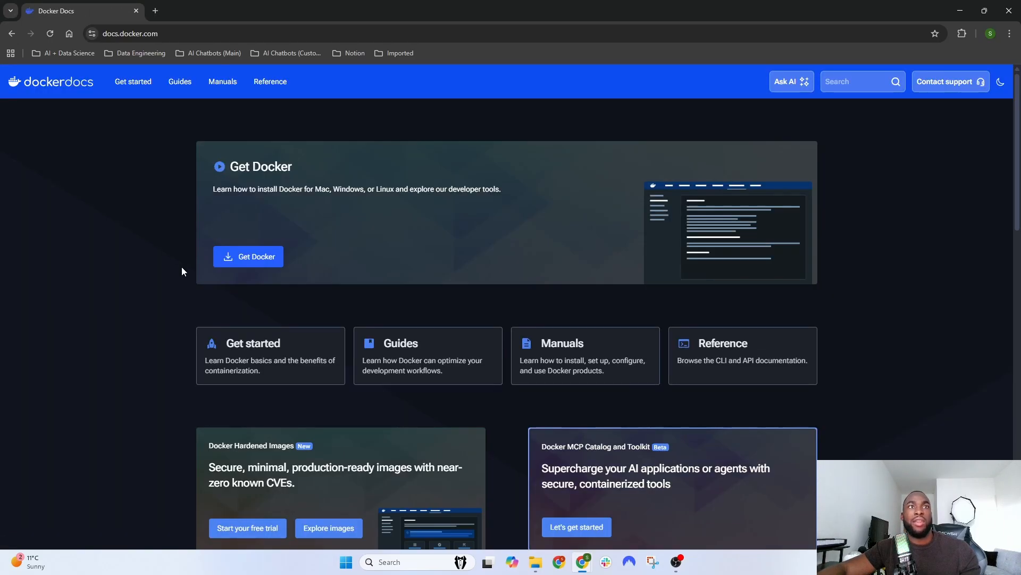
pyautogui.click(249, 264)
# Open the Docker Desktop for Windows installation page and download the x86_64 installer.
pyautogui.scroll(-1, 516, 282)
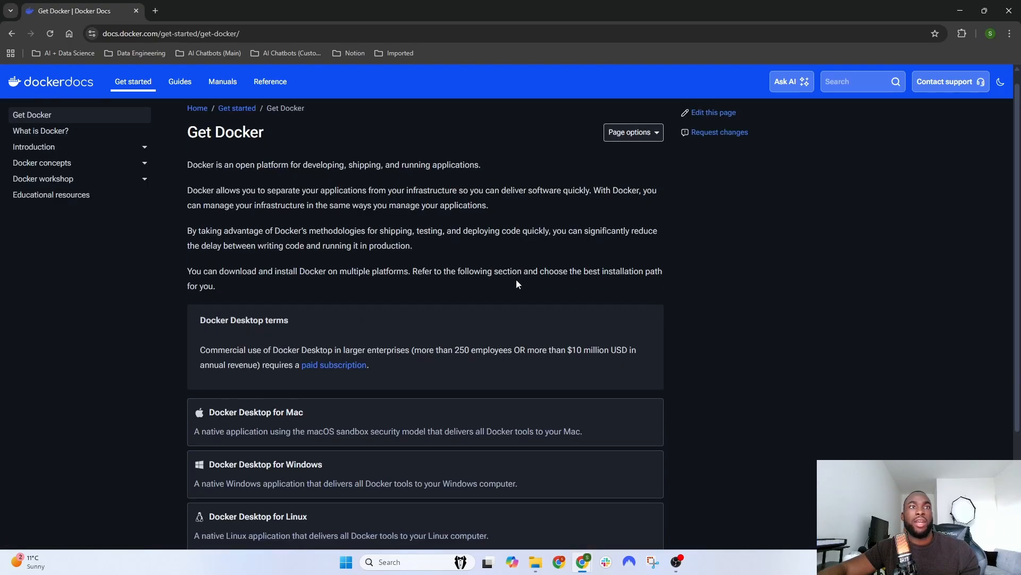
pyautogui.scroll(-2, 516, 284)
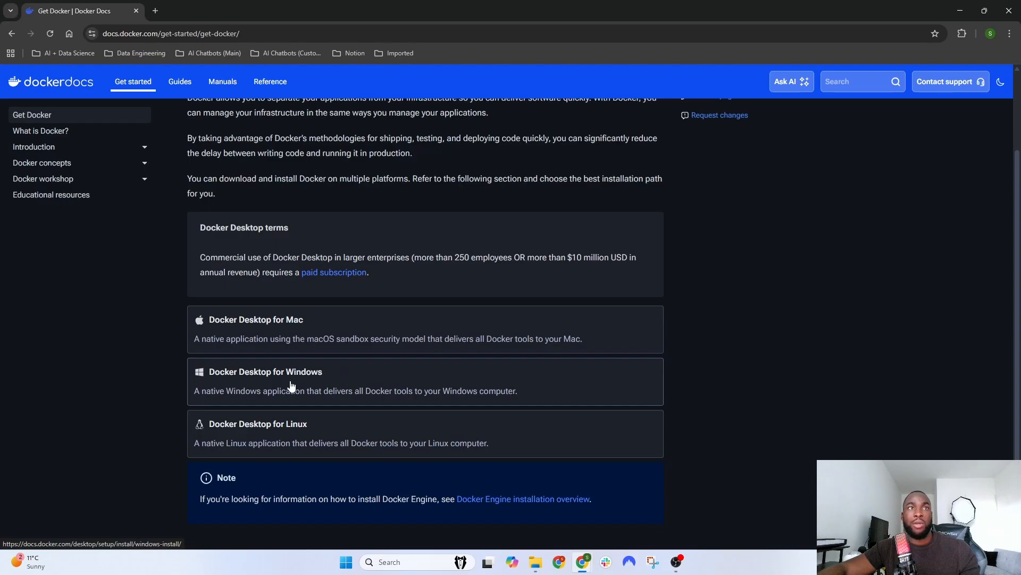
pyautogui.click(327, 375)
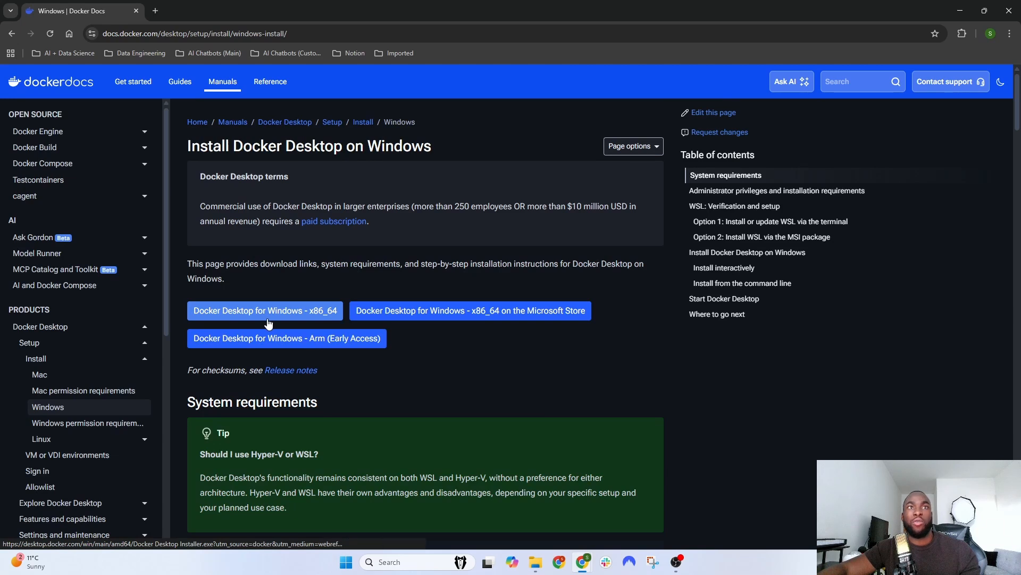
pyautogui.click(300, 321)
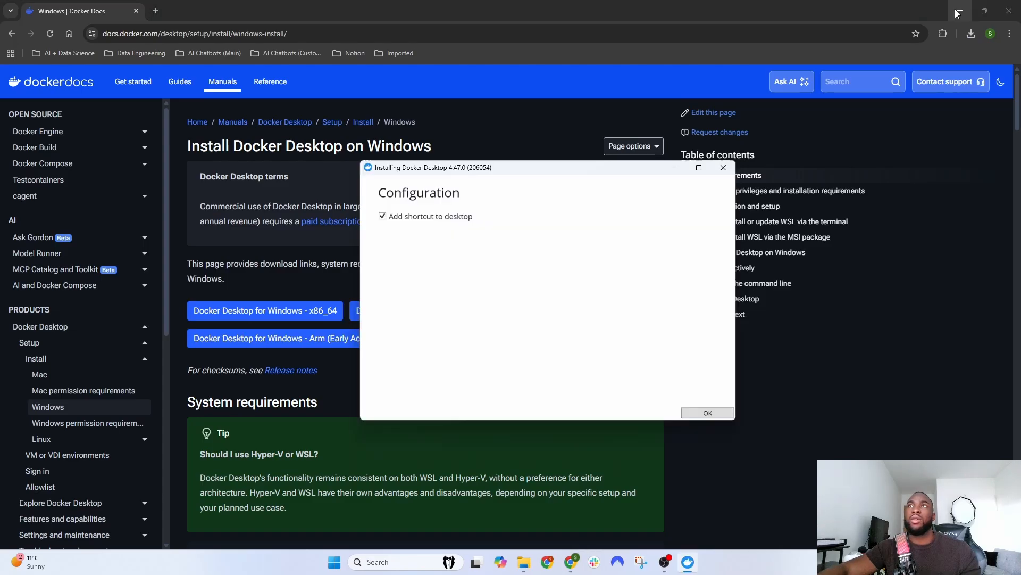
# Install Docker Desktop with the desktop shortcut option enabled, then close the installer and log out of Windows.
pyautogui.click(955, 9)
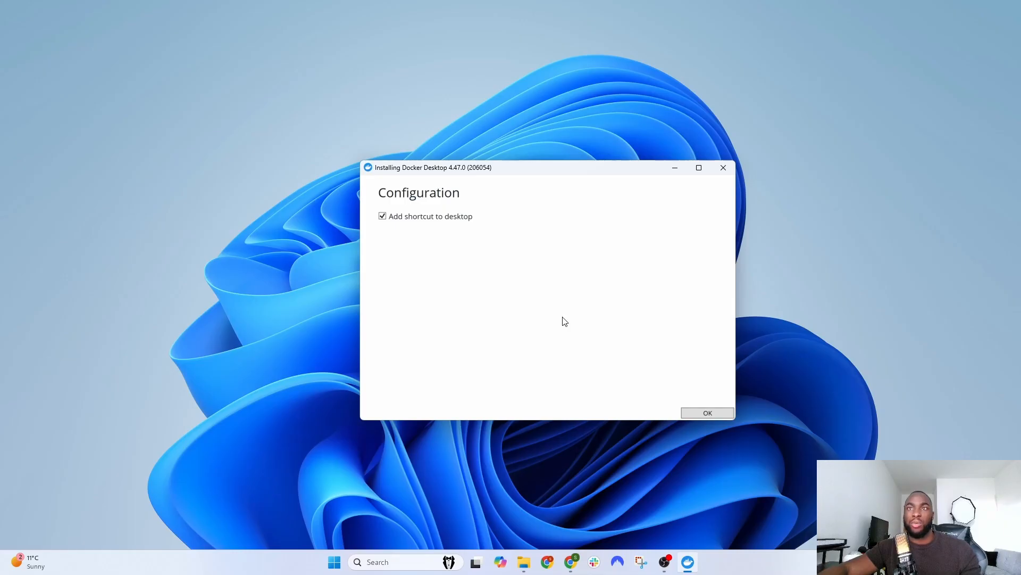
pyautogui.click(699, 419)
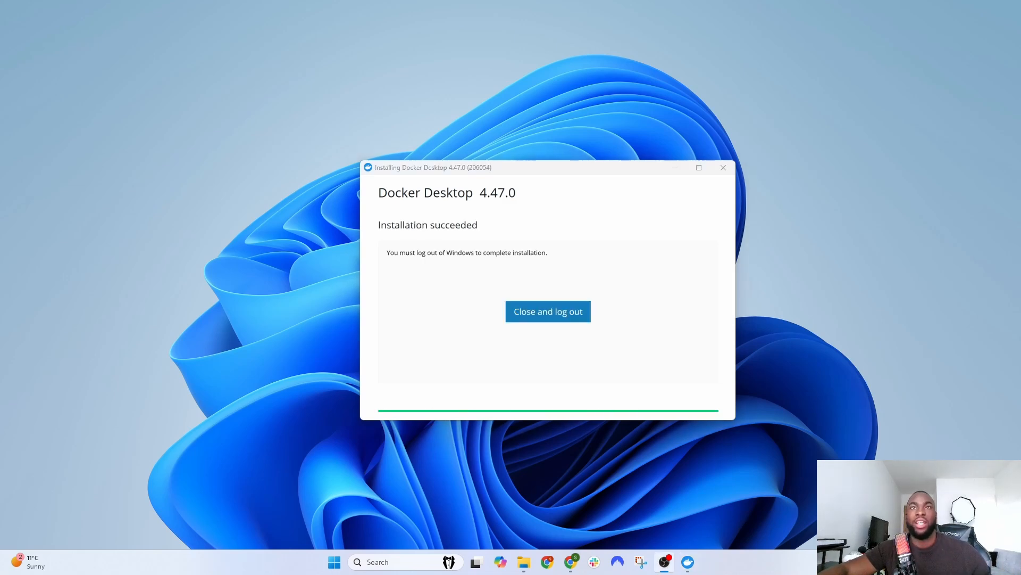
pyautogui.click(583, 319)
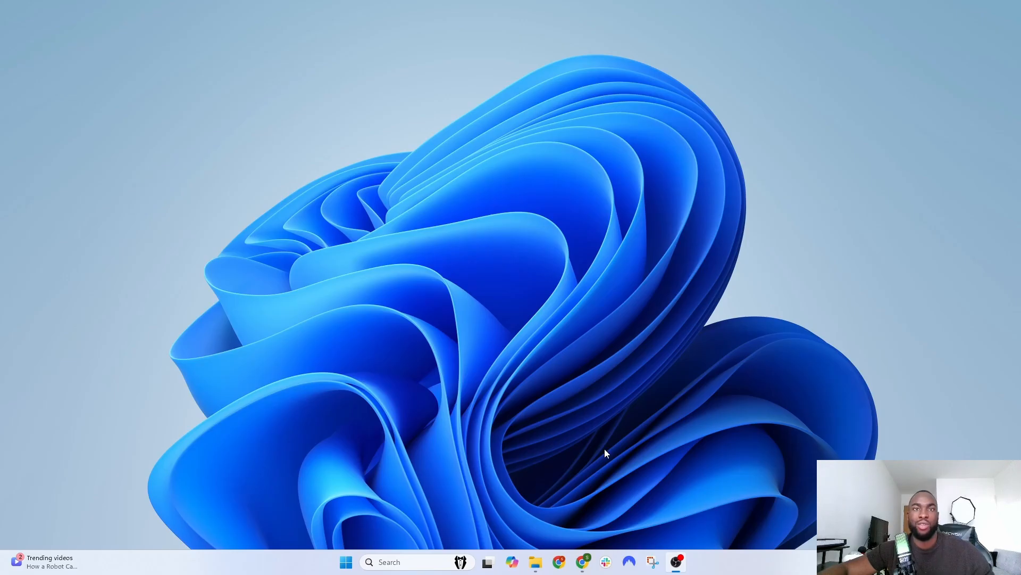
# Search Windows for docker and launch Docker Desktop.
pyautogui.click(415, 562)
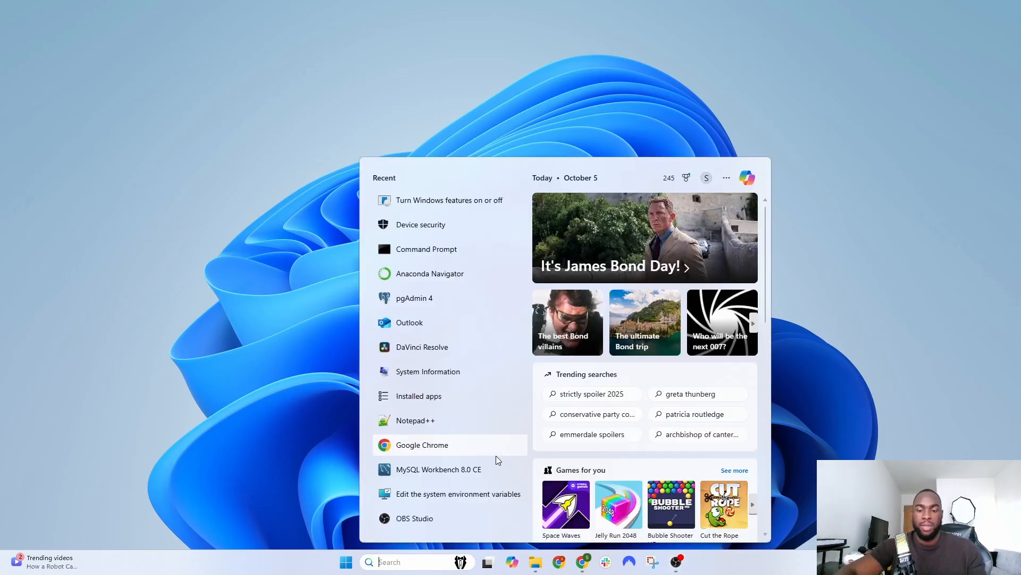
pyautogui.write('docker')
pyautogui.press('Return')
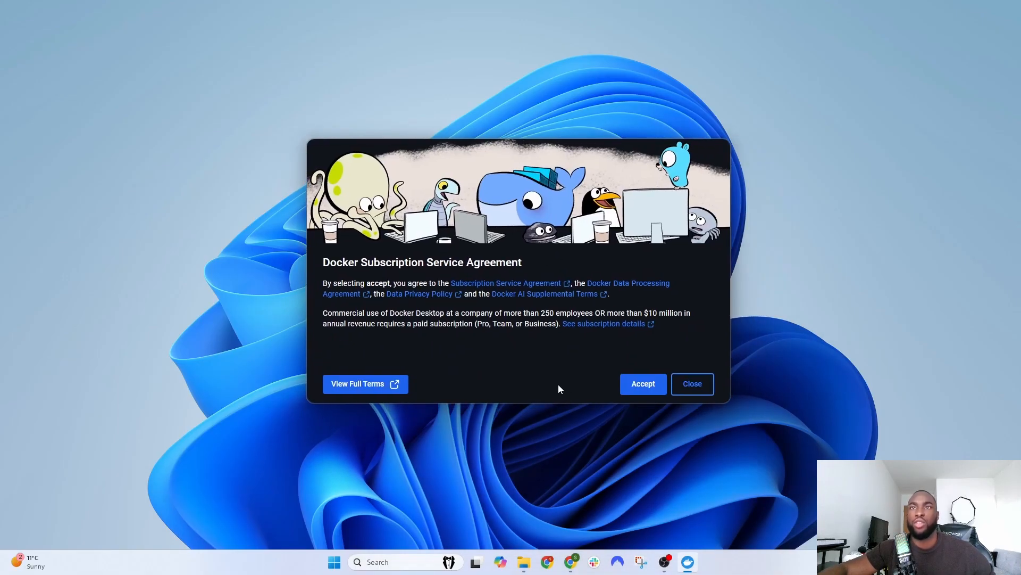
# Accept the Docker Subscription Service Agreement and skip signing in, keeping the Docker Desktop window in full view.
pyautogui.click(648, 386)
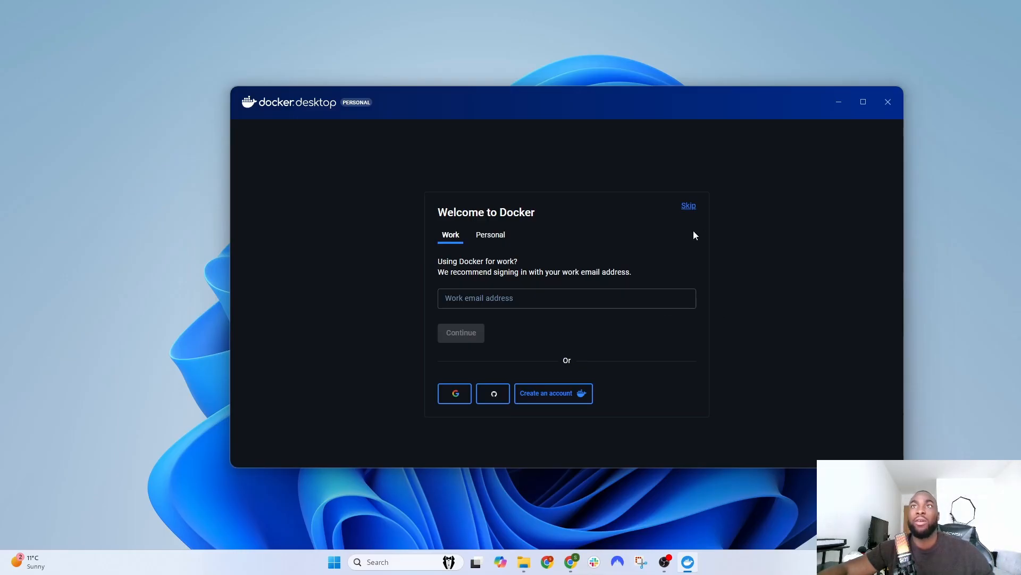
pyautogui.click(688, 207)
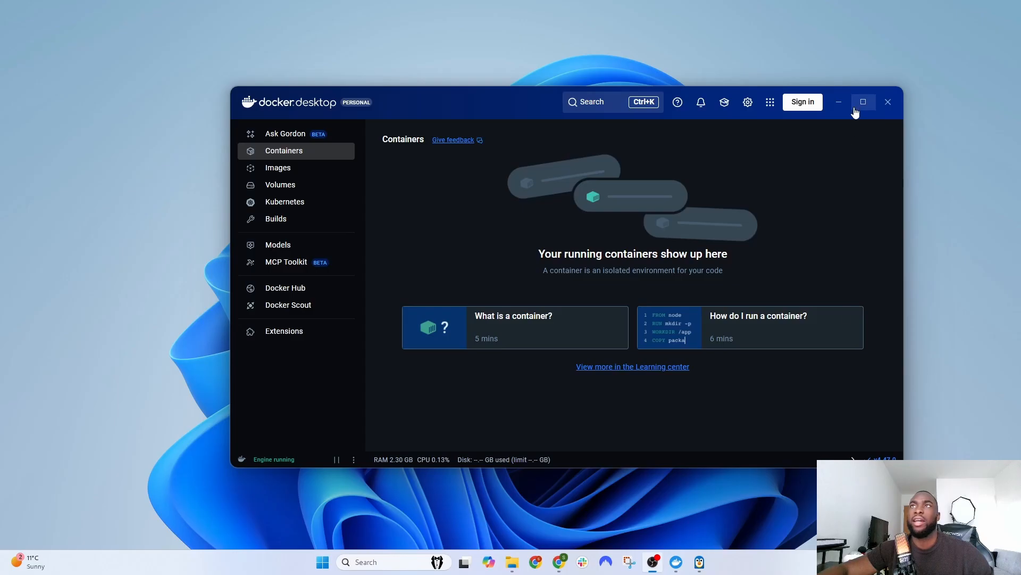
pyautogui.moveTo(560, 101); pyautogui.dragTo(501, 83)
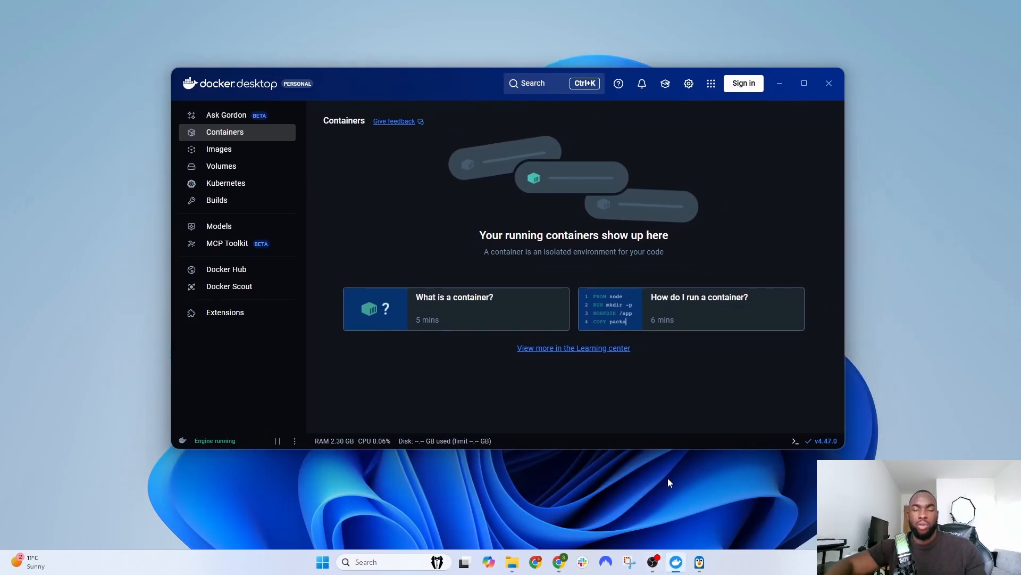
# Open Command Prompt by running cmd from the Run dialog, and enlarge and reposition its window.
pyautogui.press('super+r')
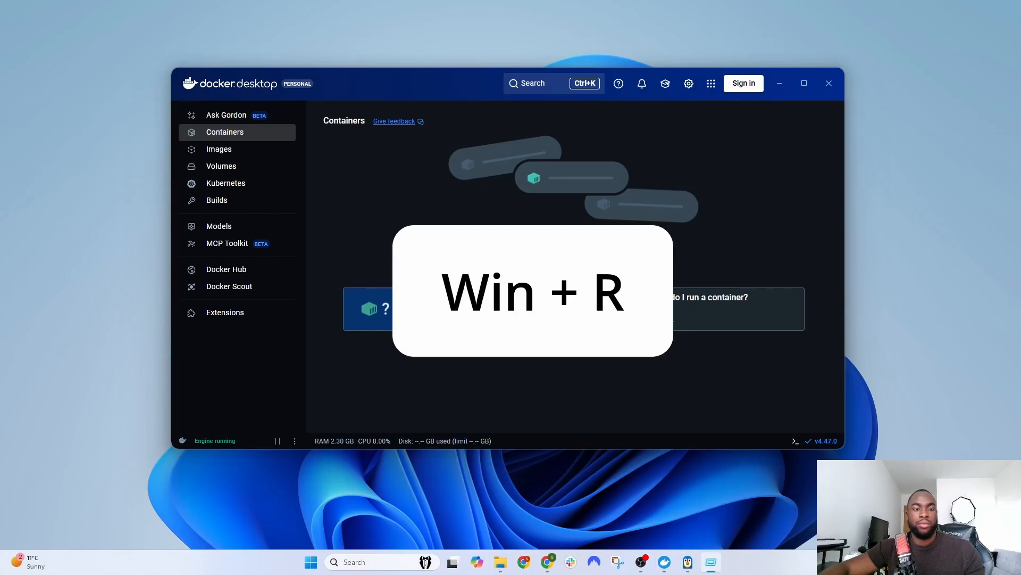
pyautogui.moveTo(266, 333); pyautogui.dragTo(485, 257)
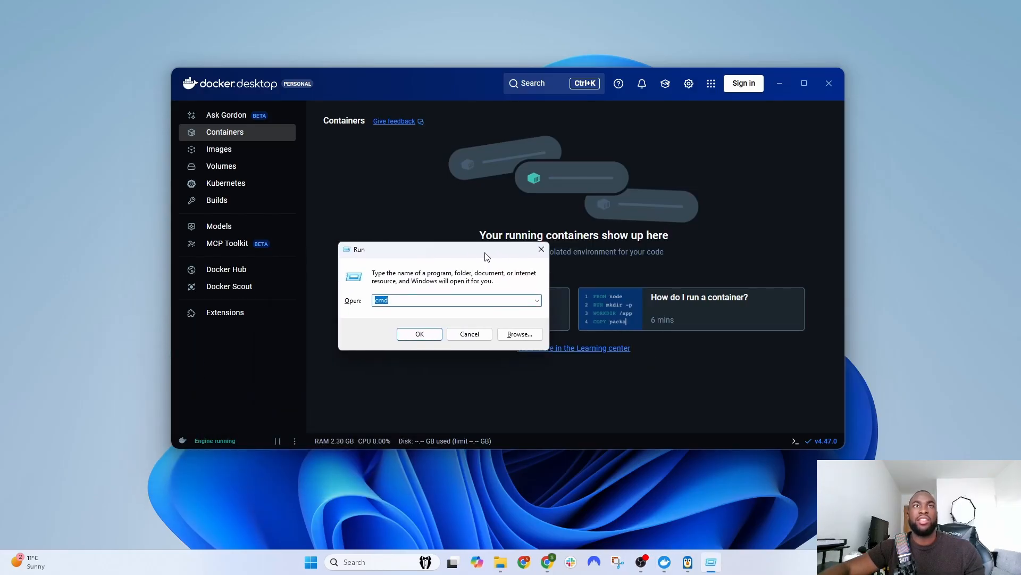
pyautogui.press('Return')
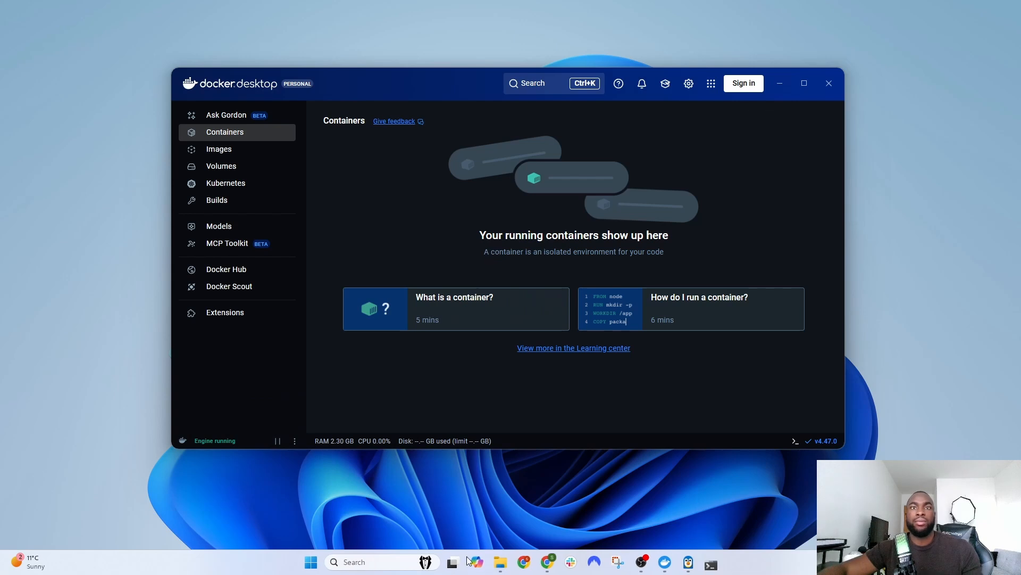
pyautogui.moveTo(506, 174); pyautogui.dragTo(445, 71)
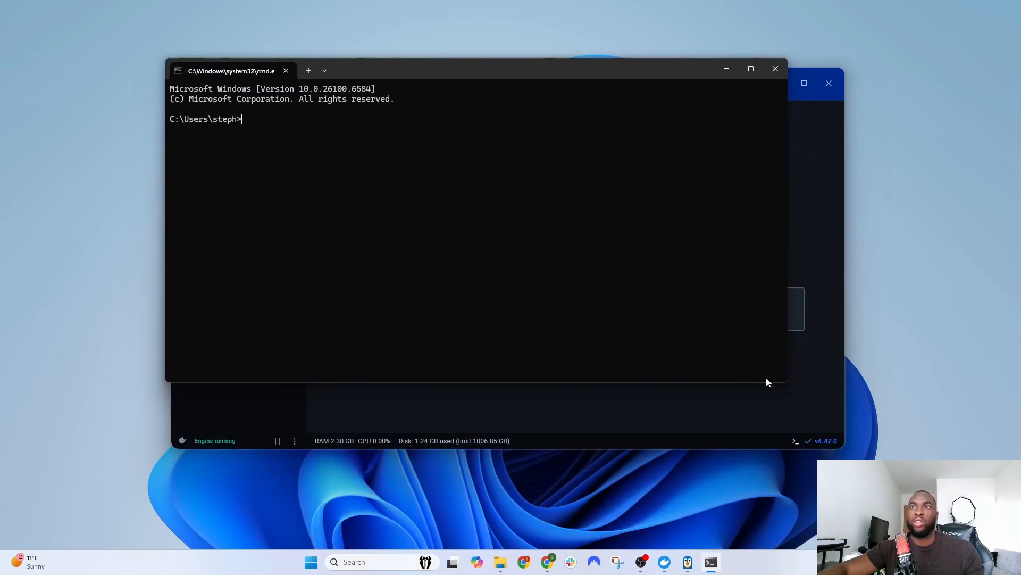
pyautogui.moveTo(786, 385); pyautogui.dragTo(861, 483)
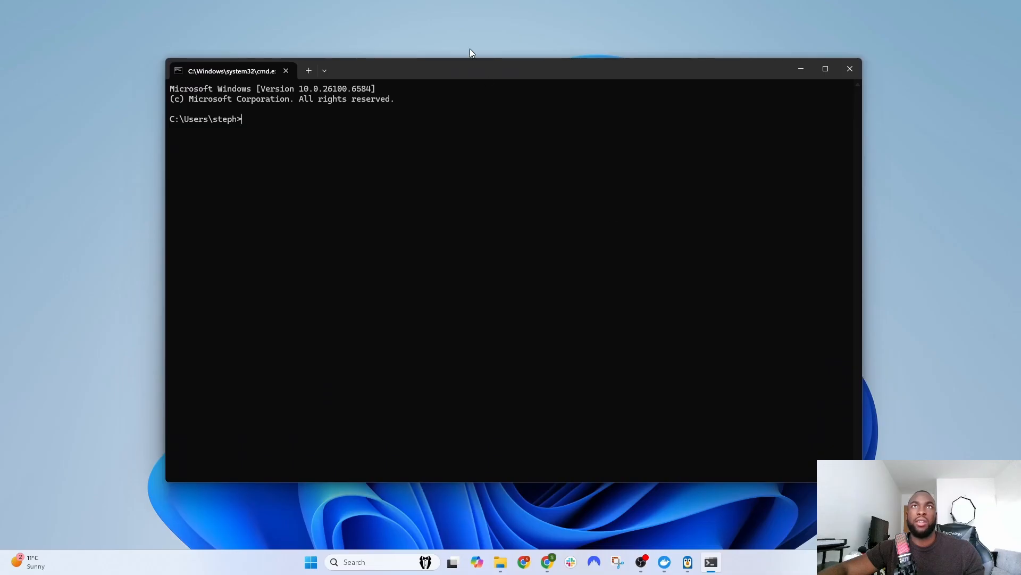
pyautogui.moveTo(466, 65)
pyautogui.mouseDown()
pyautogui.moveTo(438, 65)
pyautogui.moveTo(462, 63)
pyautogui.mouseUp()
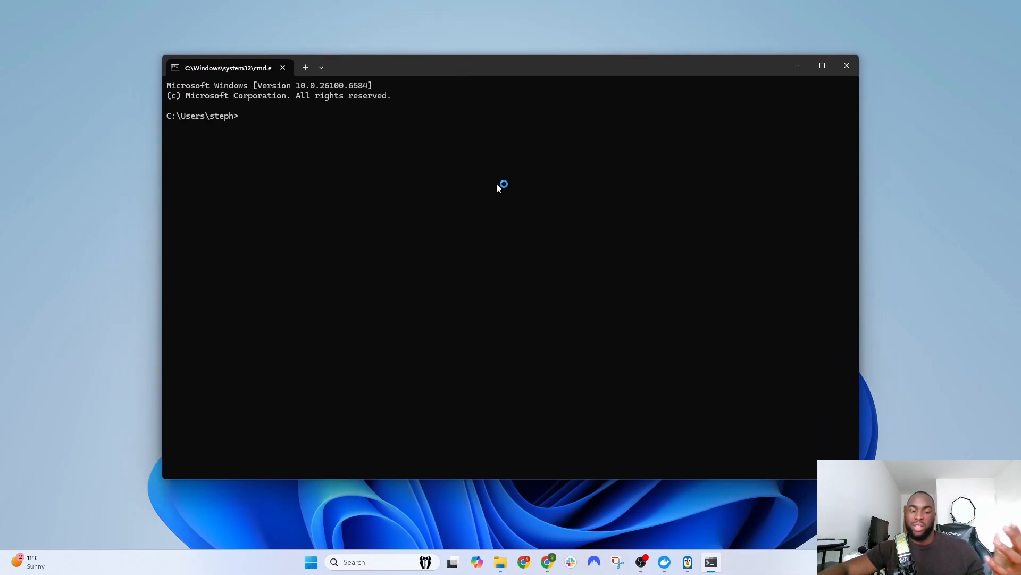
pyautogui.write('dcoker')
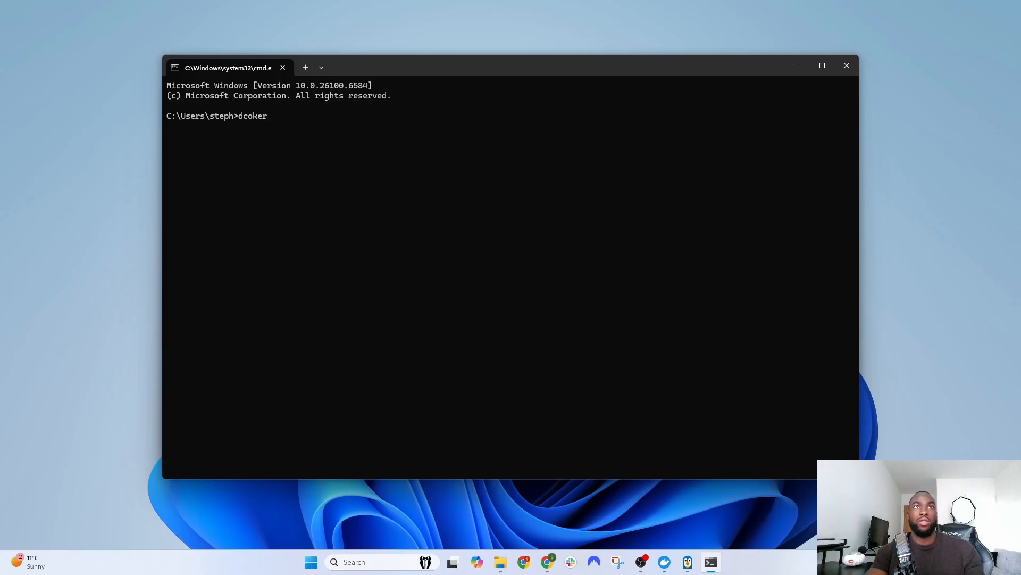
pyautogui.press('BackSpace')
pyautogui.press('BackSpace')
pyautogui.press('BackSpace')
pyautogui.press('BackSpace')
pyautogui.press('BackSpace')
pyautogui.press('BackSpace')
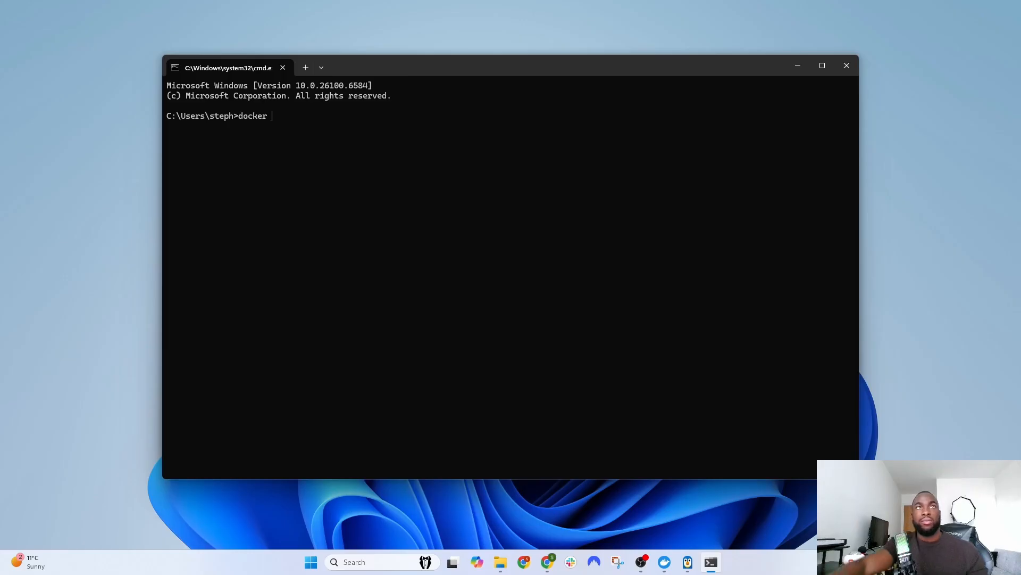
# Enlarge the terminal text and check the Docker installation by running docker --version.
pyautogui.scroll(5, 476, 276)
pyautogui.write('docker')
pyautogui.scroll(1, 477, 275)
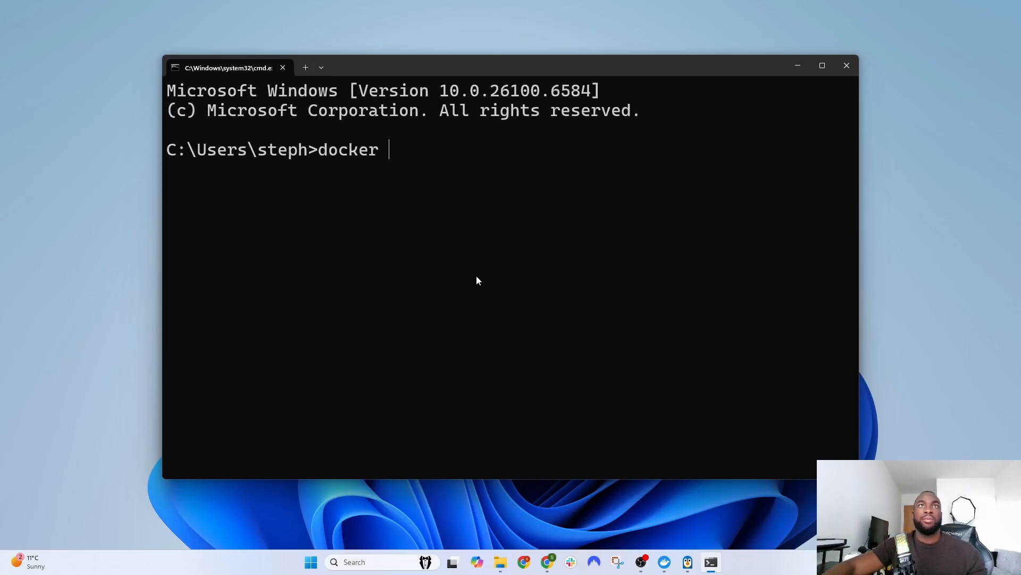
pyautogui.write('--ve')
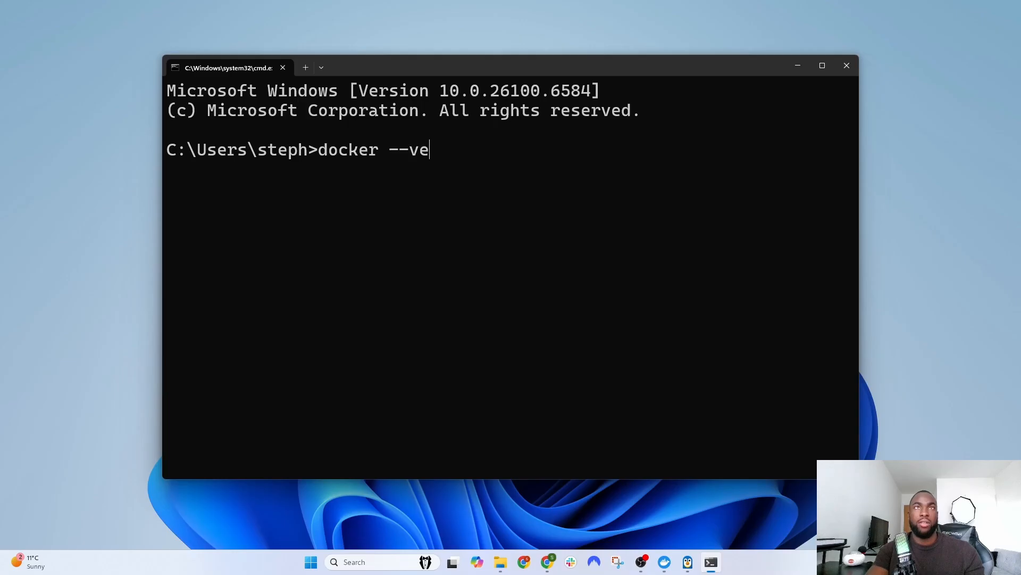
pyautogui.write('rsion')
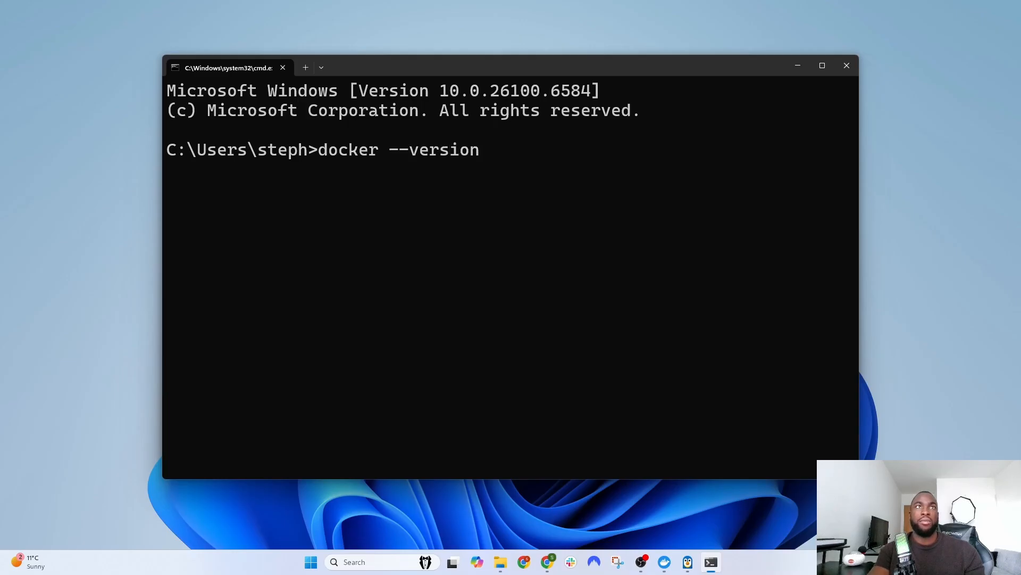
pyautogui.press('Return')
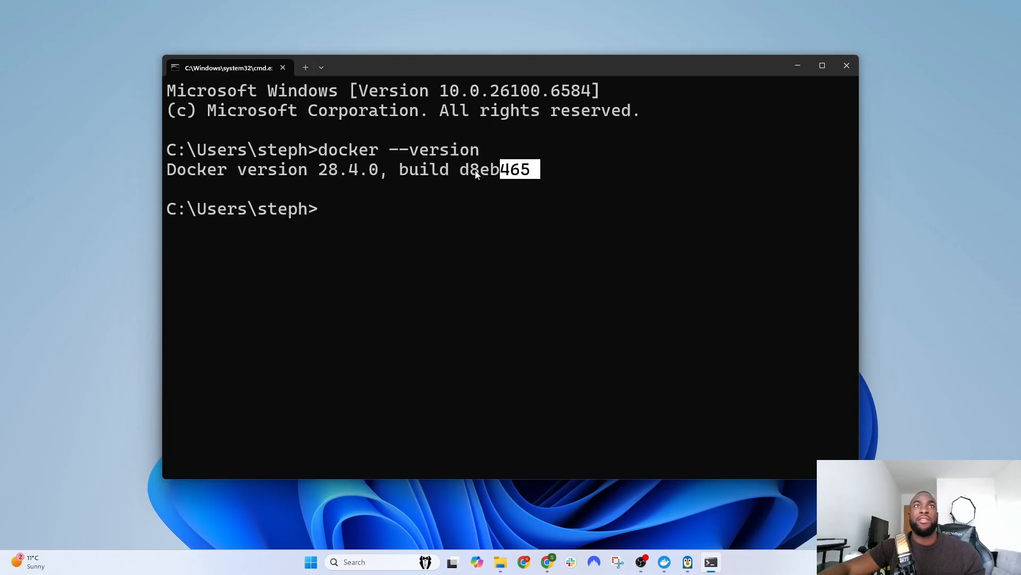
pyautogui.moveTo(478, 176); pyautogui.dragTo(171, 180)
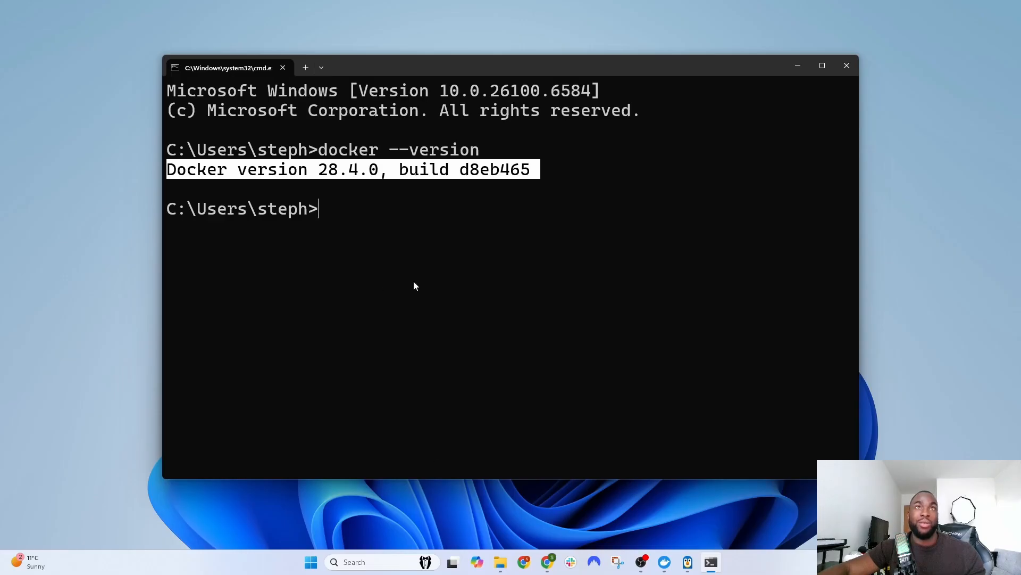
pyautogui.click(416, 201)
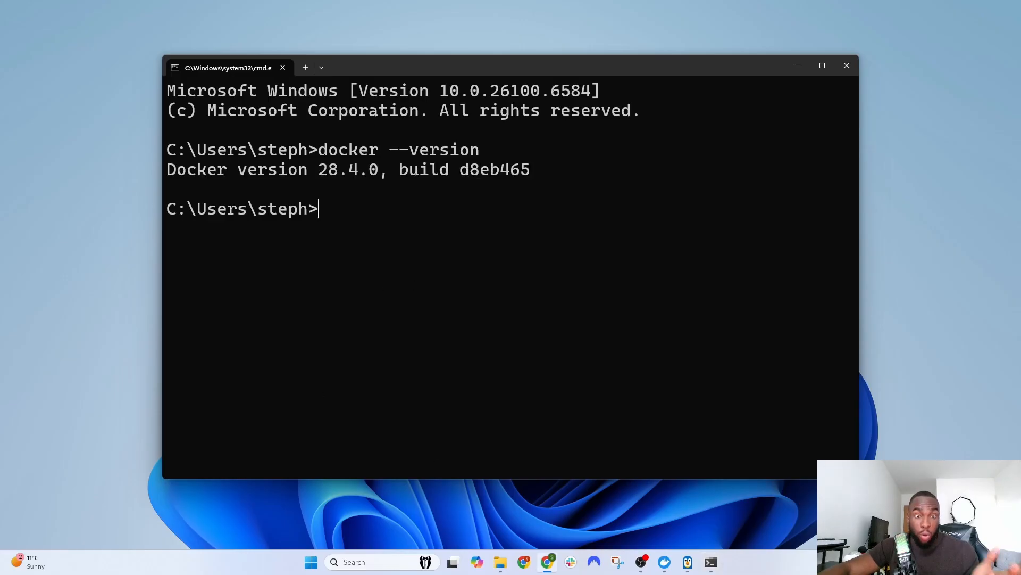
# Test the Docker installation by running docker run hello-world in the terminal.
pyautogui.click(429, 205)
pyautogui.write('do')
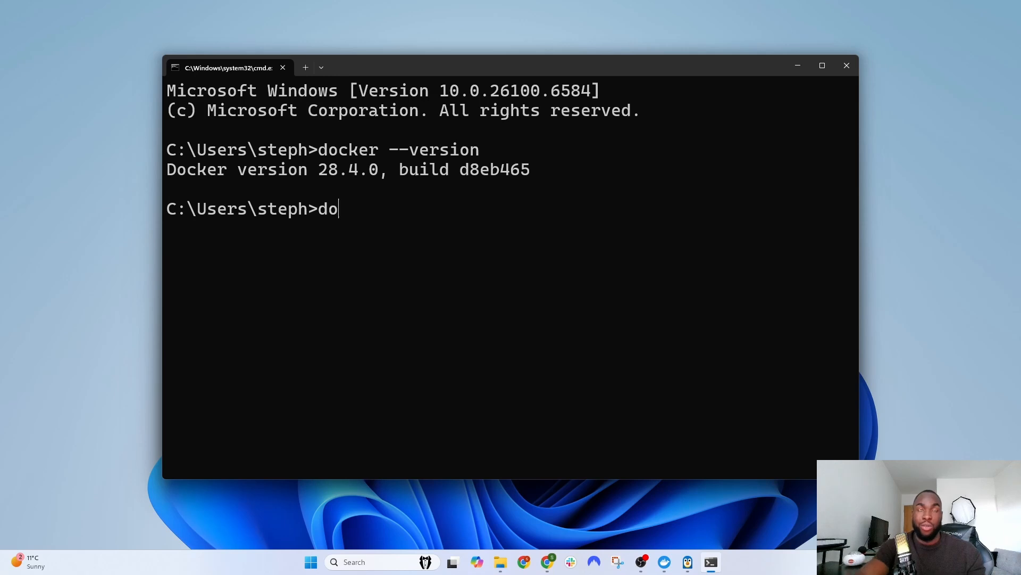
pyautogui.write('cker run ')
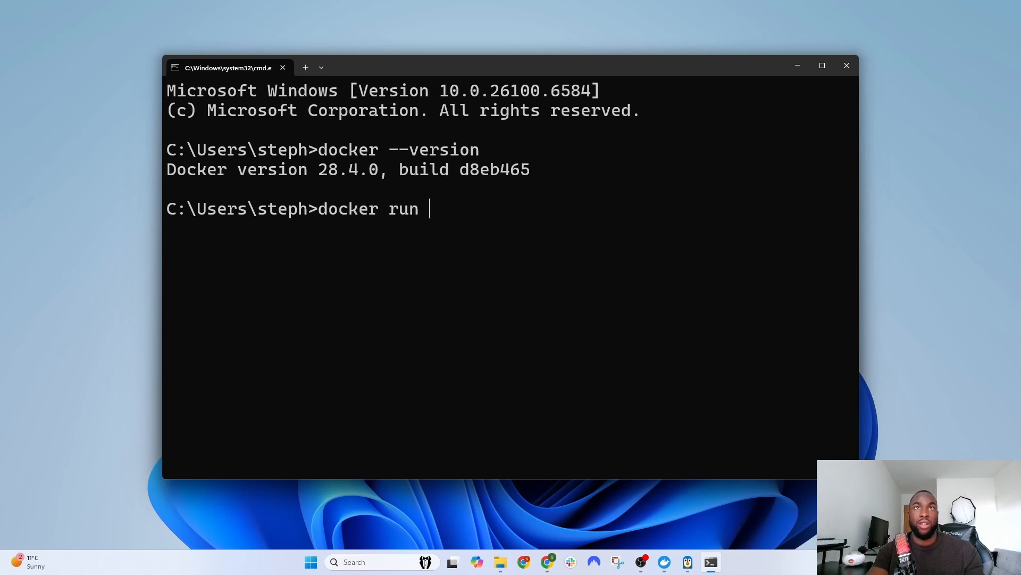
pyautogui.write('hello-world')
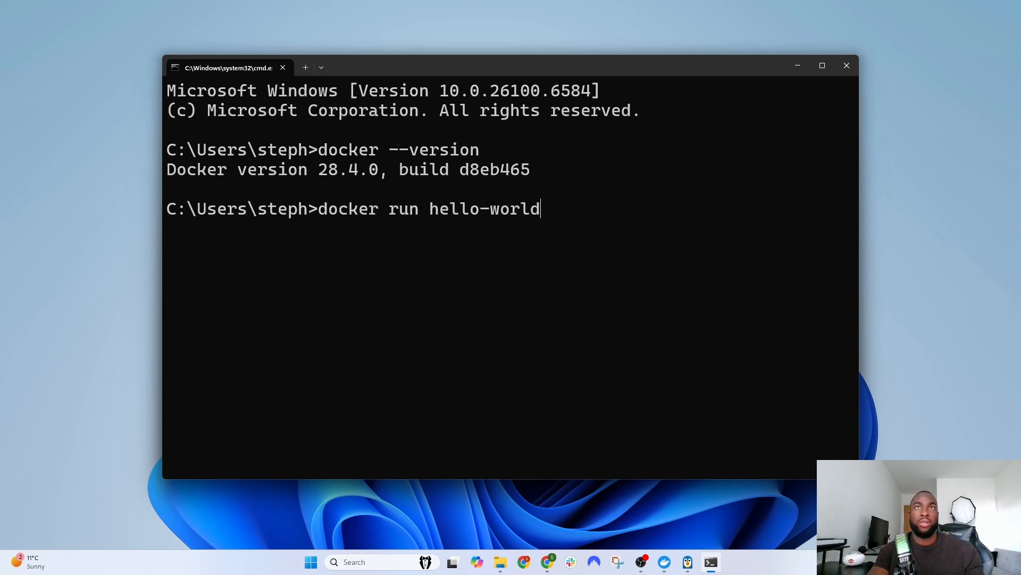
pyautogui.press('Return')
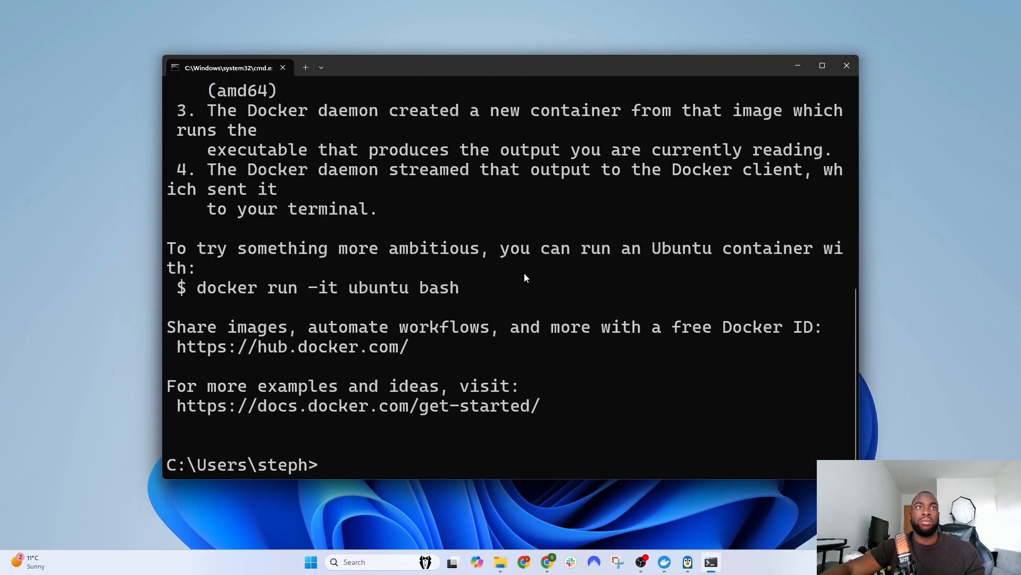
# Shrink the terminal text to fit the hello-world output and highlight its lines from the pull status to the get-started link.
pyautogui.hotkey('ctrl', '-')
pyautogui.hotkey('ctrl', '-')
pyautogui.hotkey('ctrl', '-')
pyautogui.hotkey('ctrl', '-')
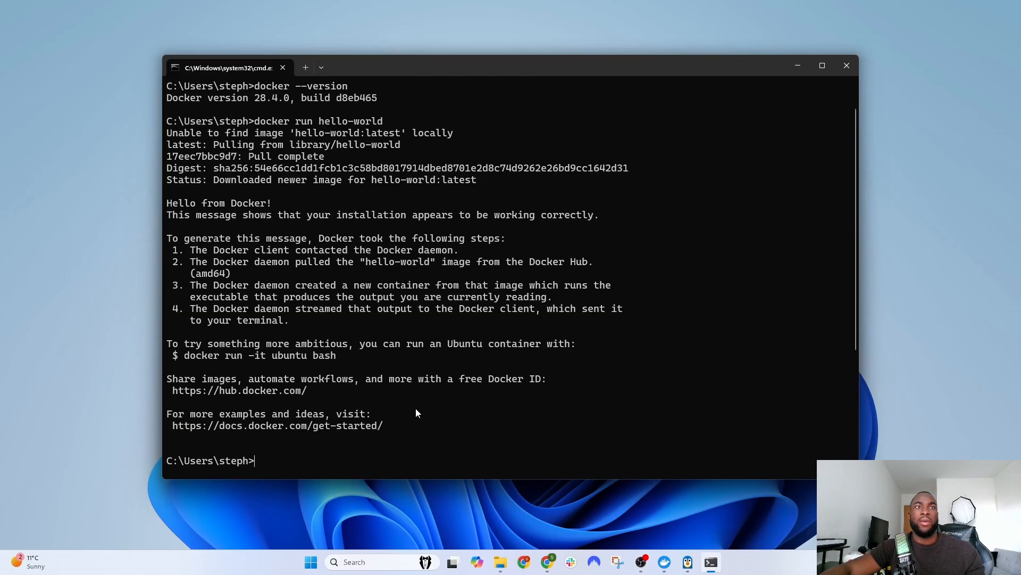
pyautogui.moveTo(390, 429); pyautogui.dragTo(161, 158)
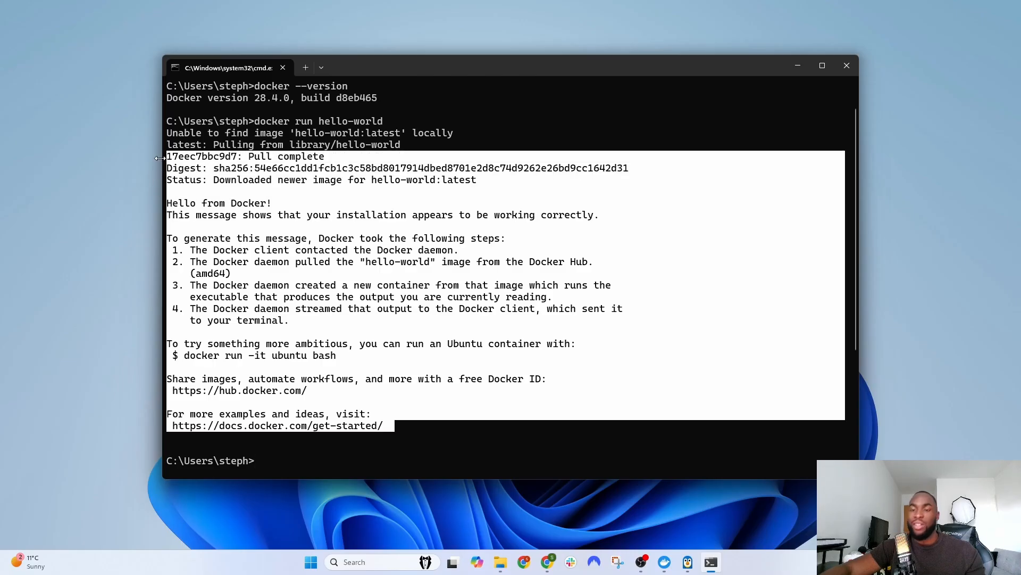